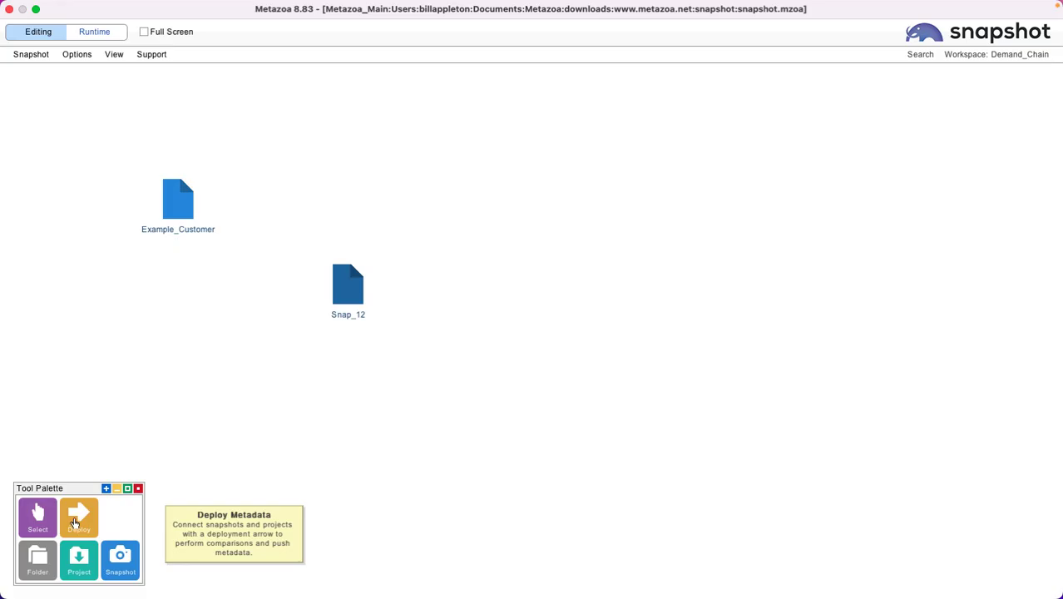
Step: Connect Example_Customer to Snap_12 with a deployment arrow and open its Deploy Metadata settings at full window size
click(74, 522)
drag(193, 202, 332, 287)
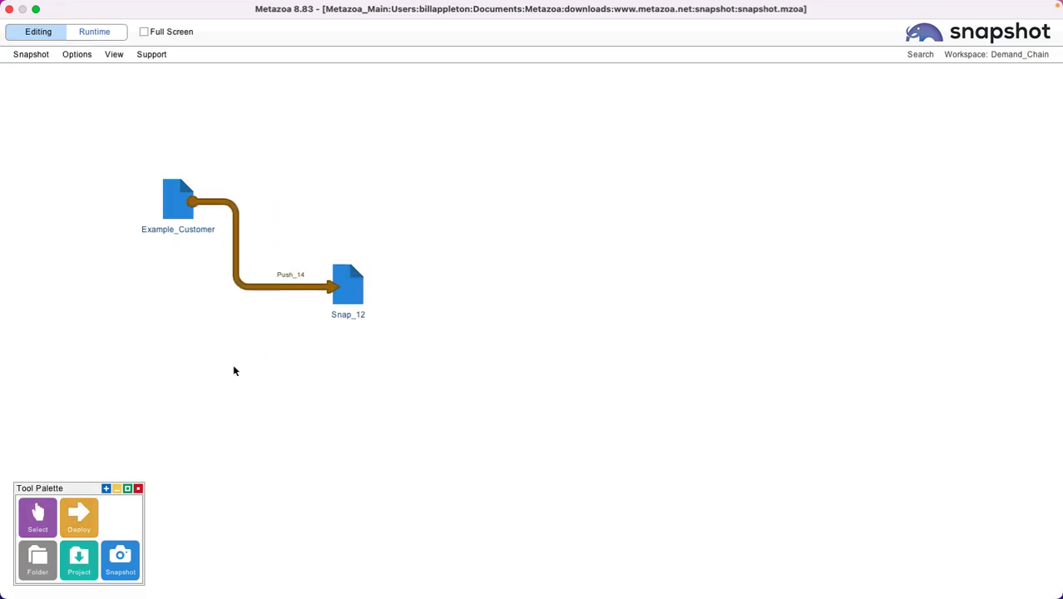
right_click(235, 240)
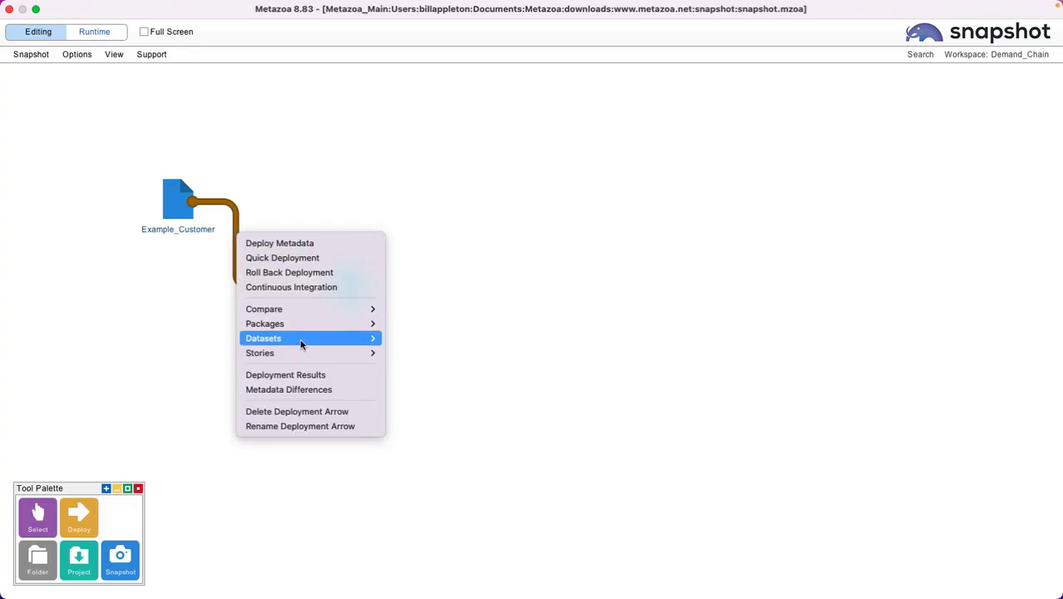
click(280, 243)
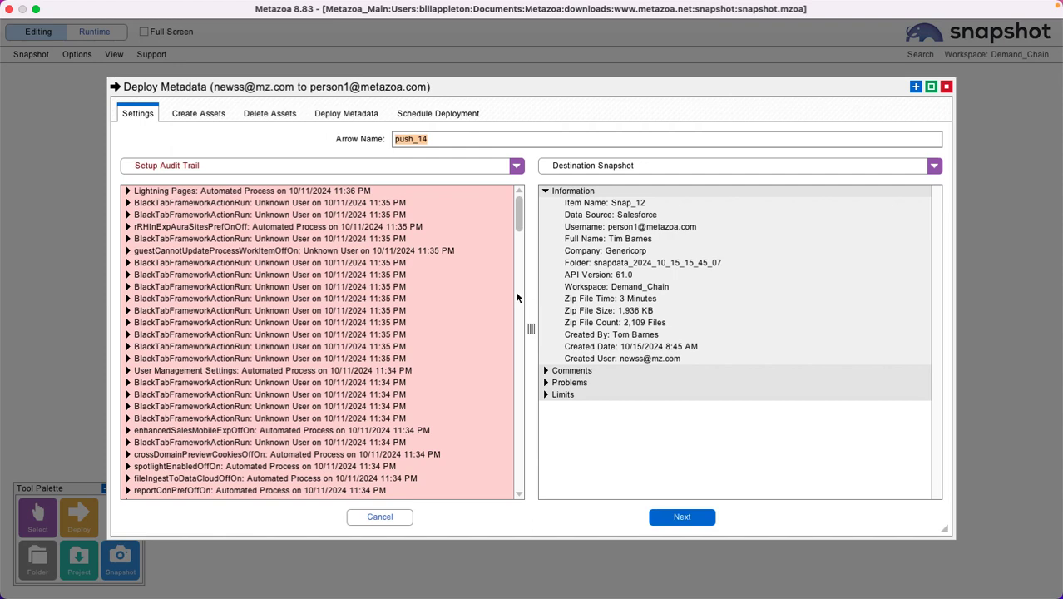
click(930, 87)
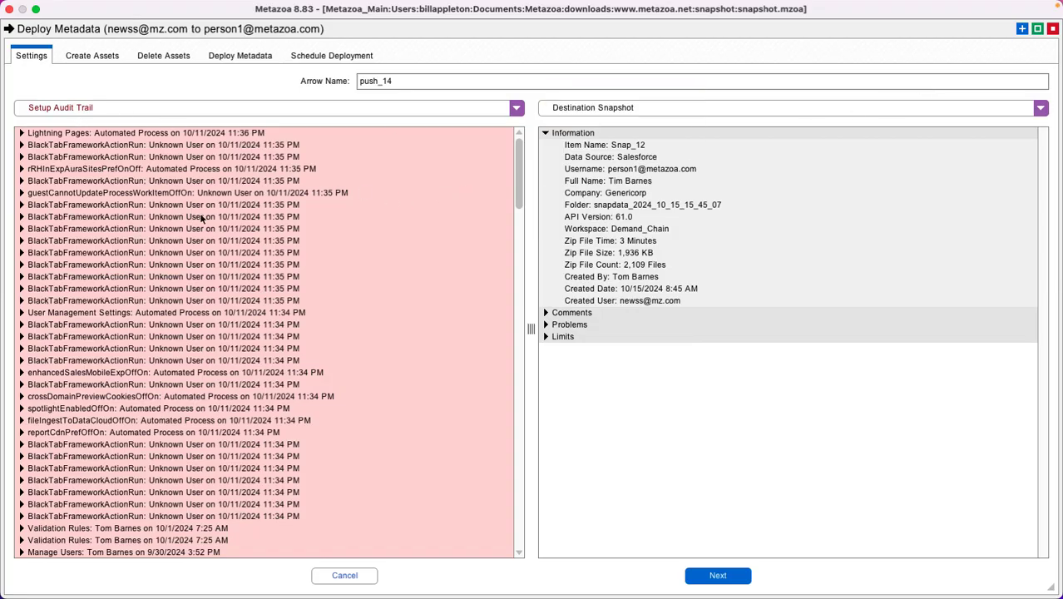
Step: Examine the source org's setup audit trail, including the current snapshot entry and the 8/30/2024 10:12 AM Lightning Pages change, plus the source and destination options
drag(516, 173, 530, 513)
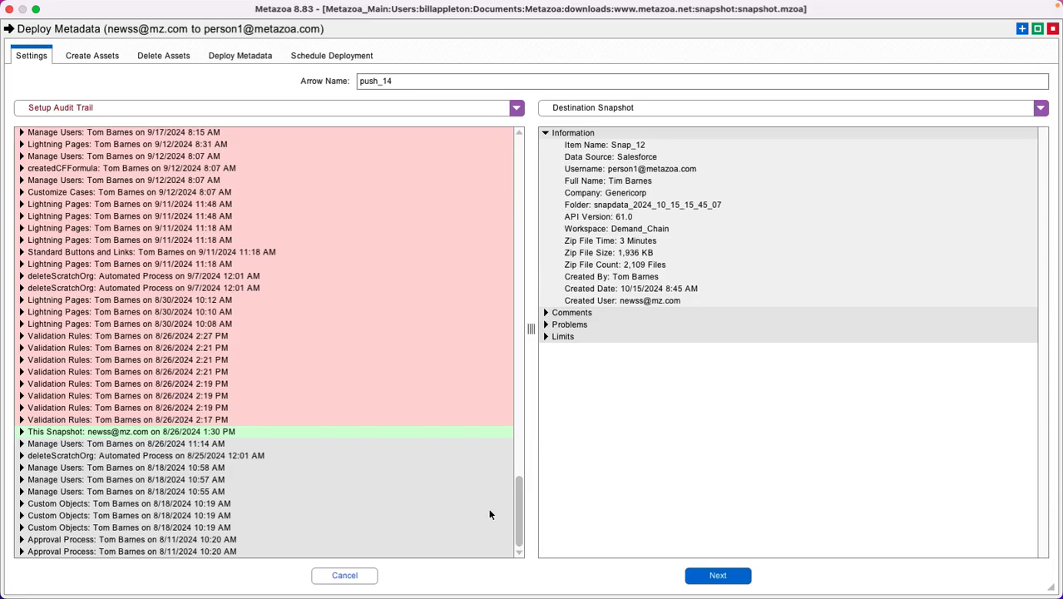
click(22, 432)
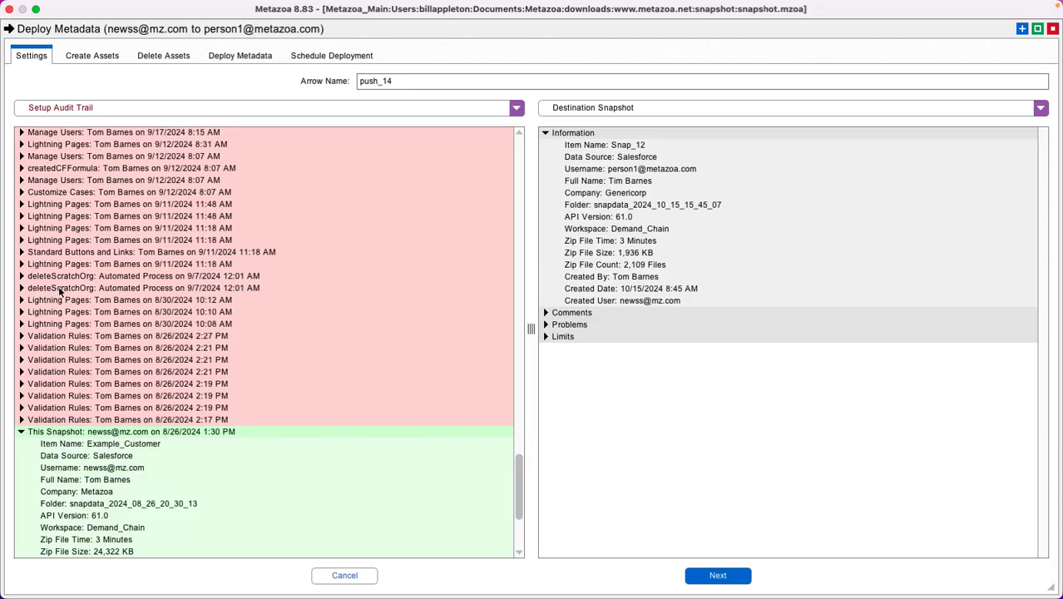
click(22, 301)
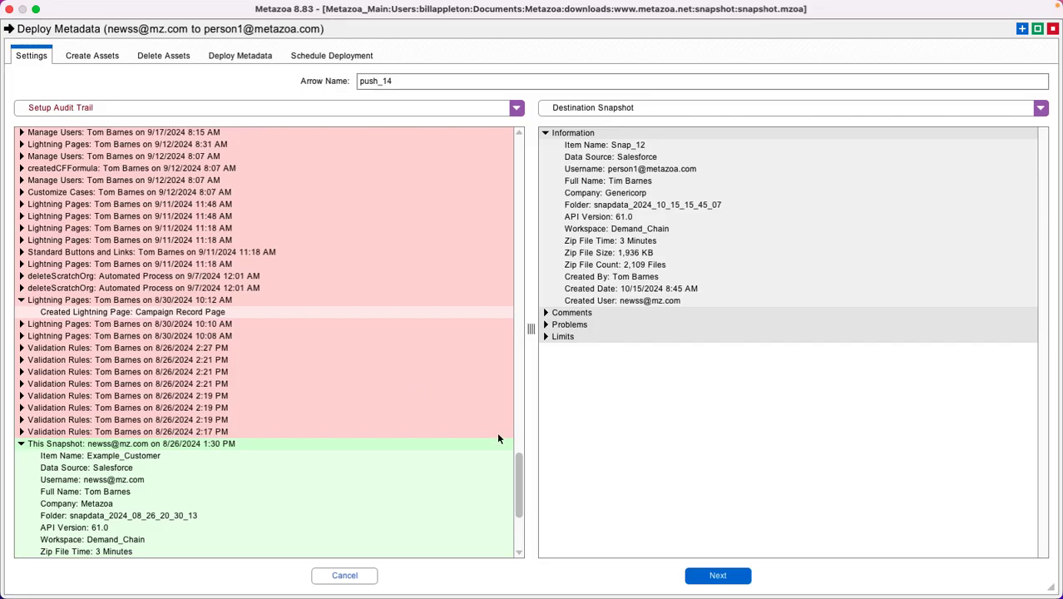
drag(518, 473, 506, 114)
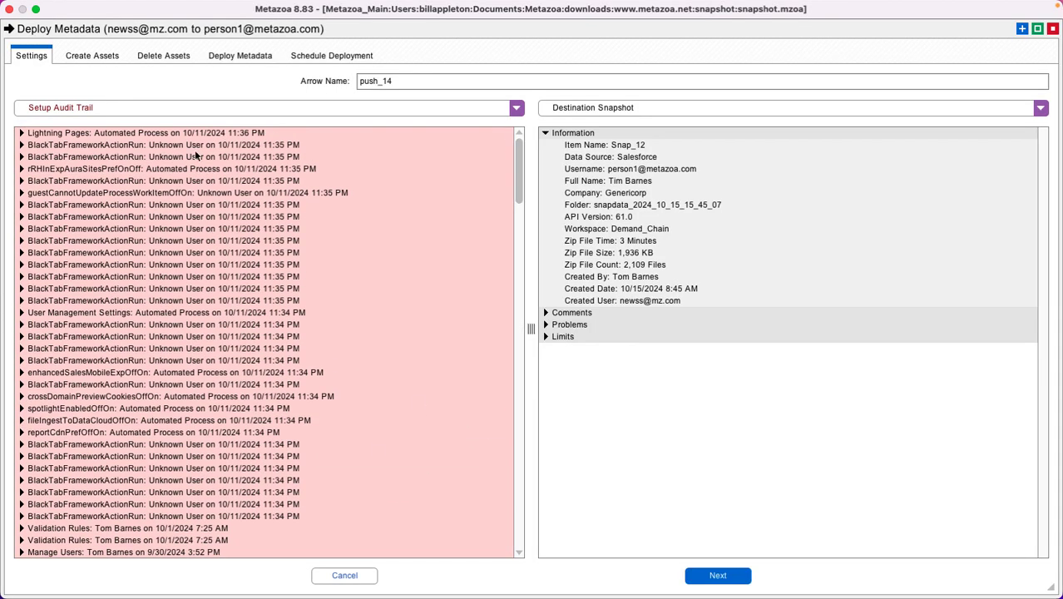
click(218, 109)
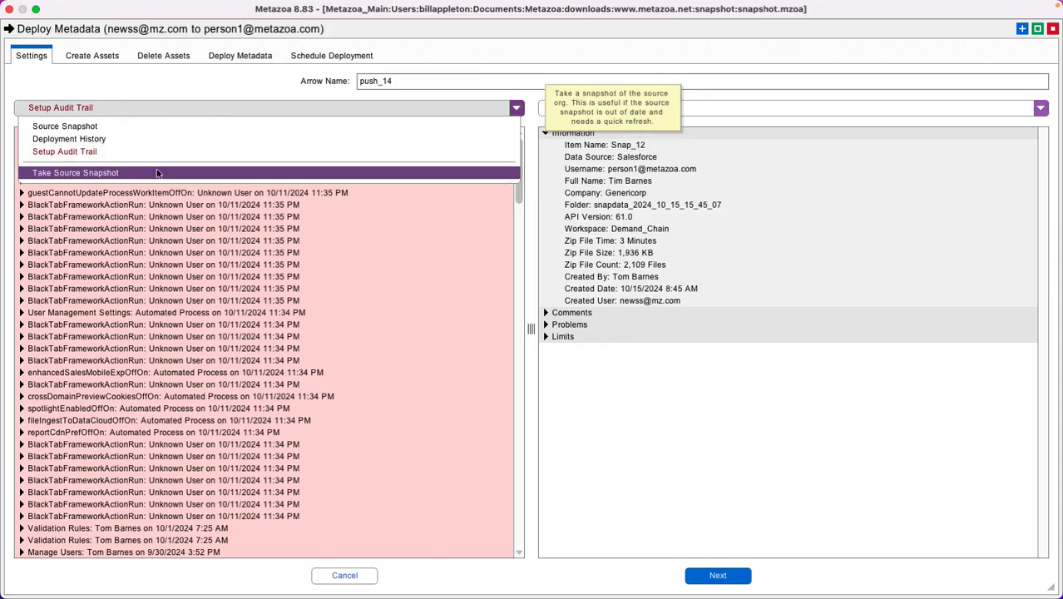
click(174, 110)
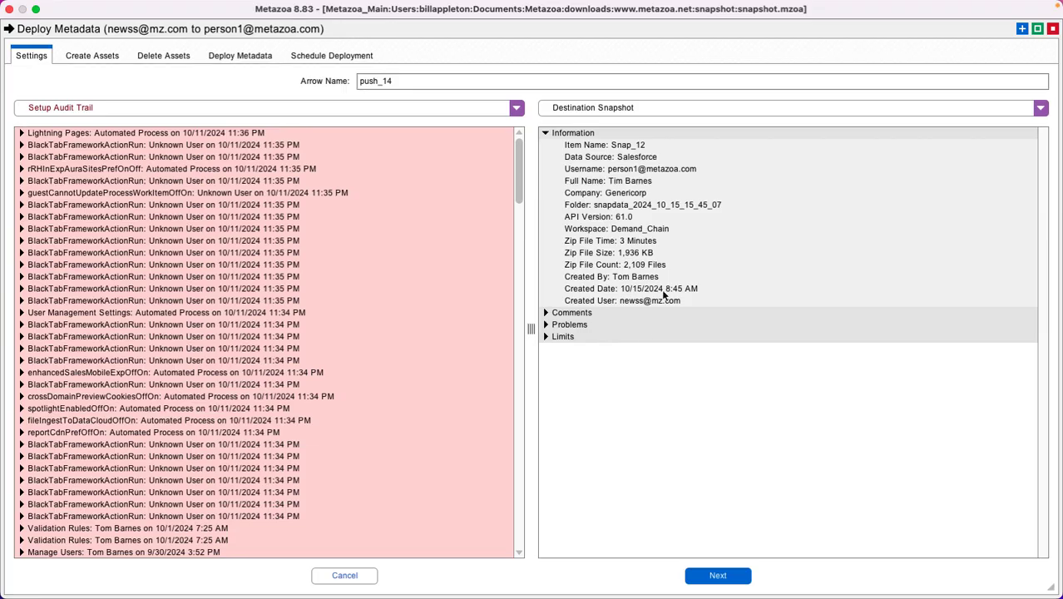
click(793, 107)
click(793, 107)
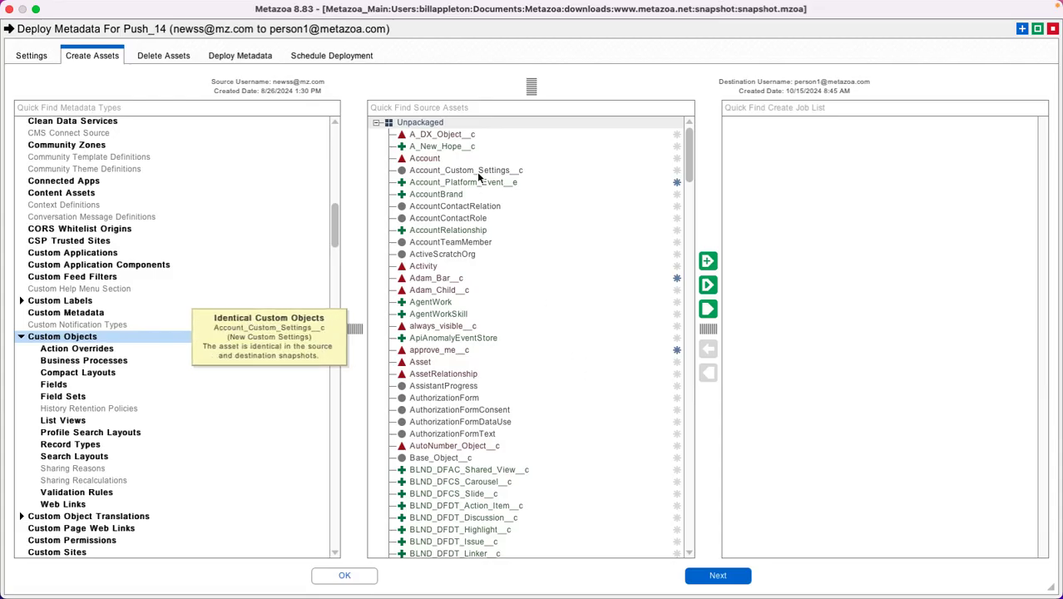
Step: Compare A_DX_Object__c, A_New_Hope__c and Account_Custom_Settings__c between source and destination, and add the A_New_Hope__c custom object to the create job list
drag(532, 87, 535, 245)
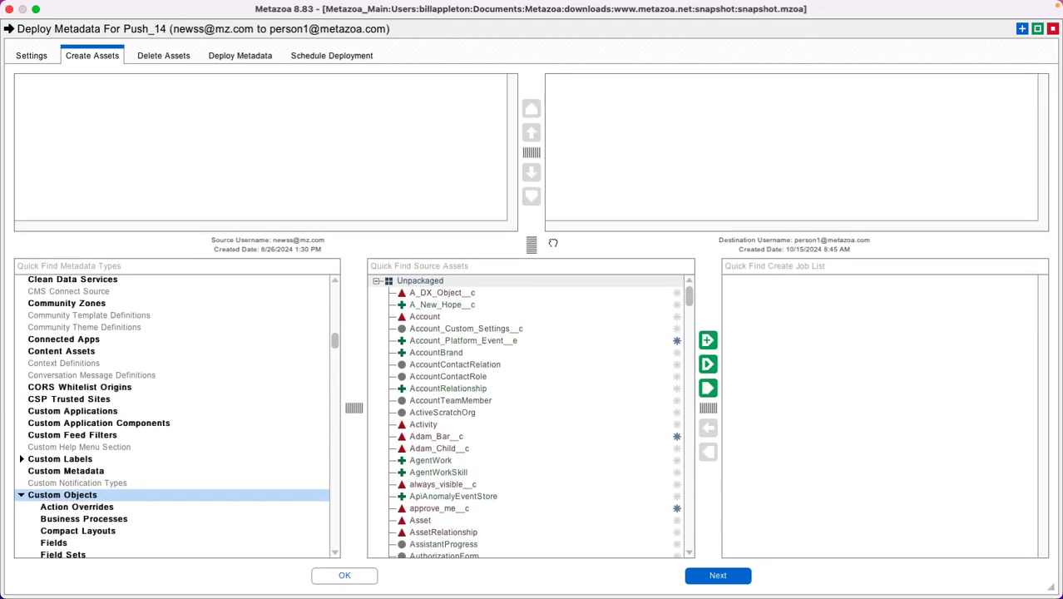
click(463, 297)
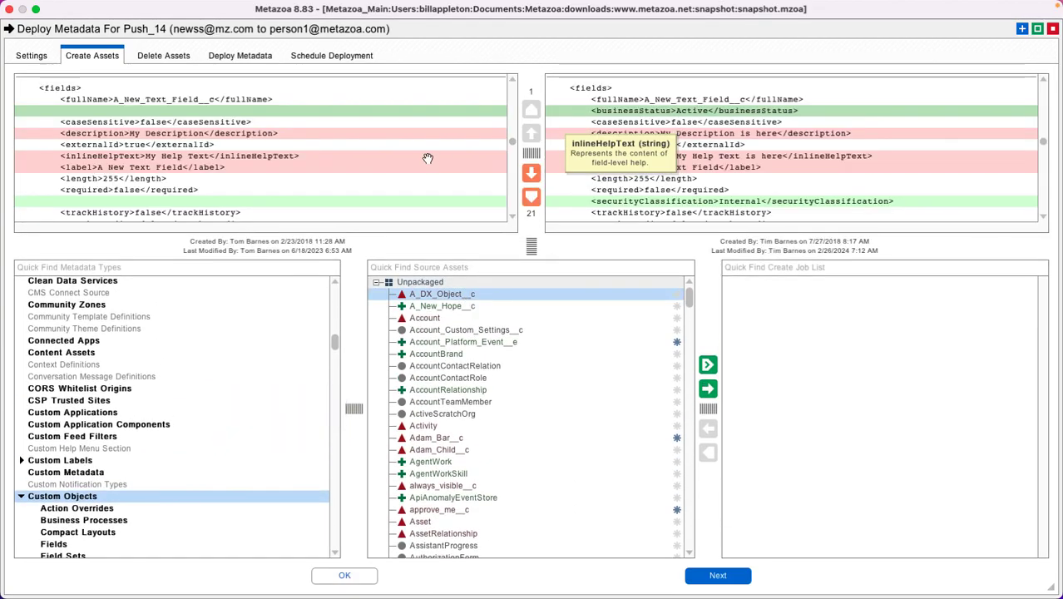
click(460, 308)
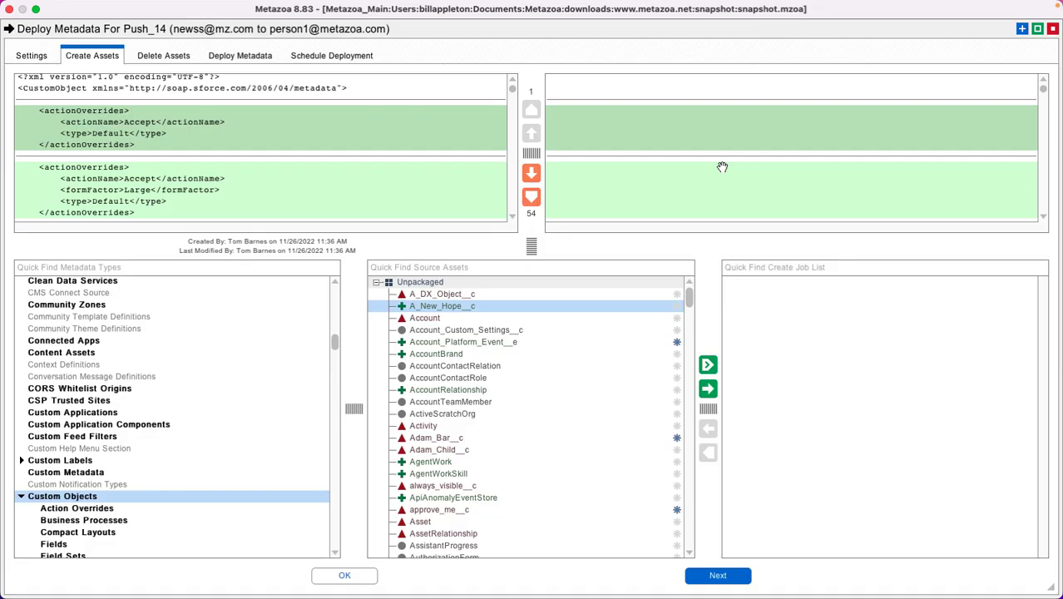
click(446, 331)
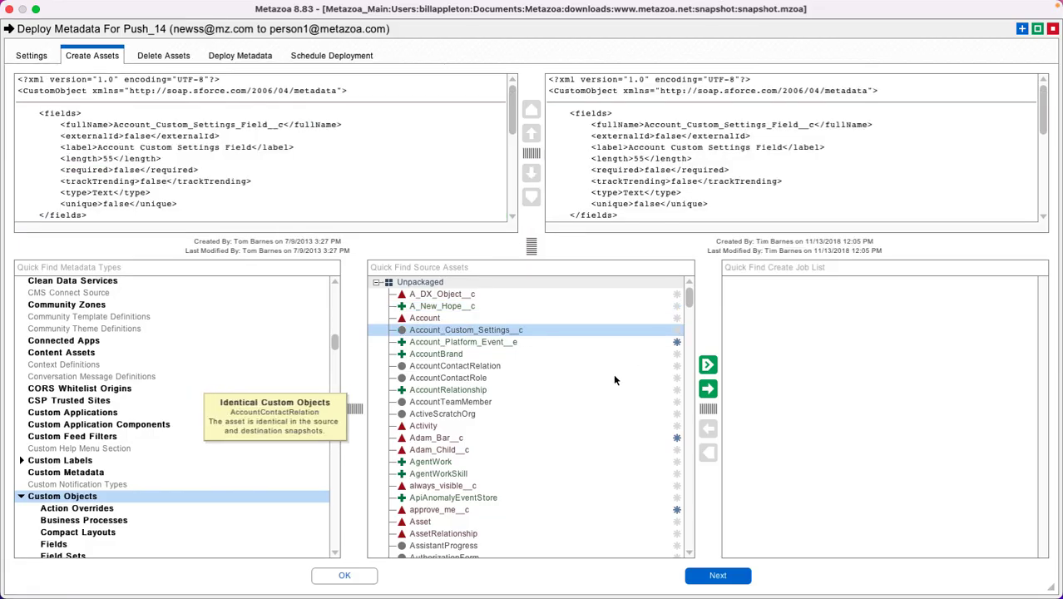
click(458, 307)
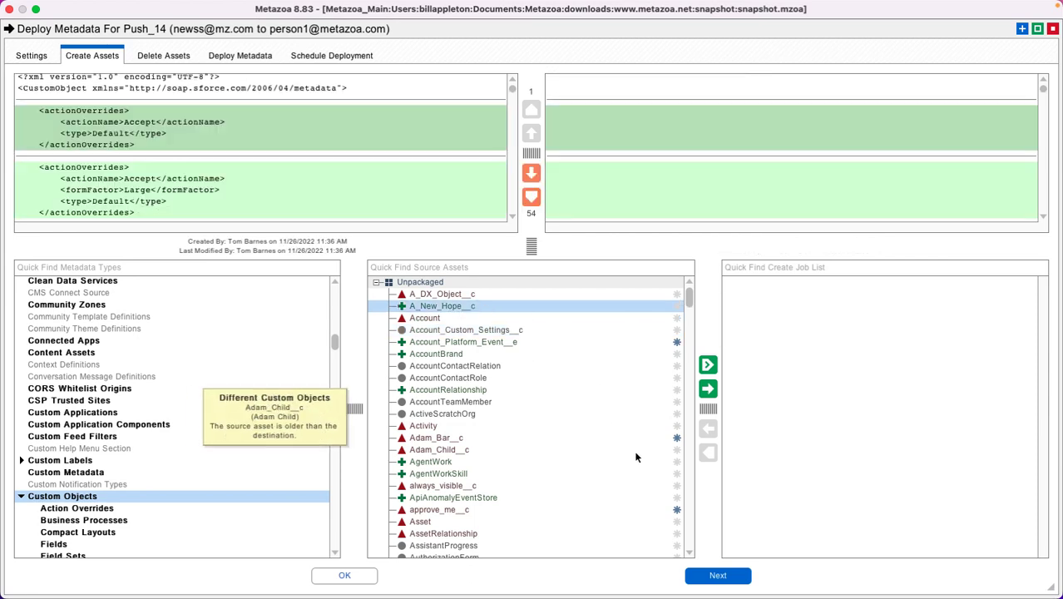
click(708, 389)
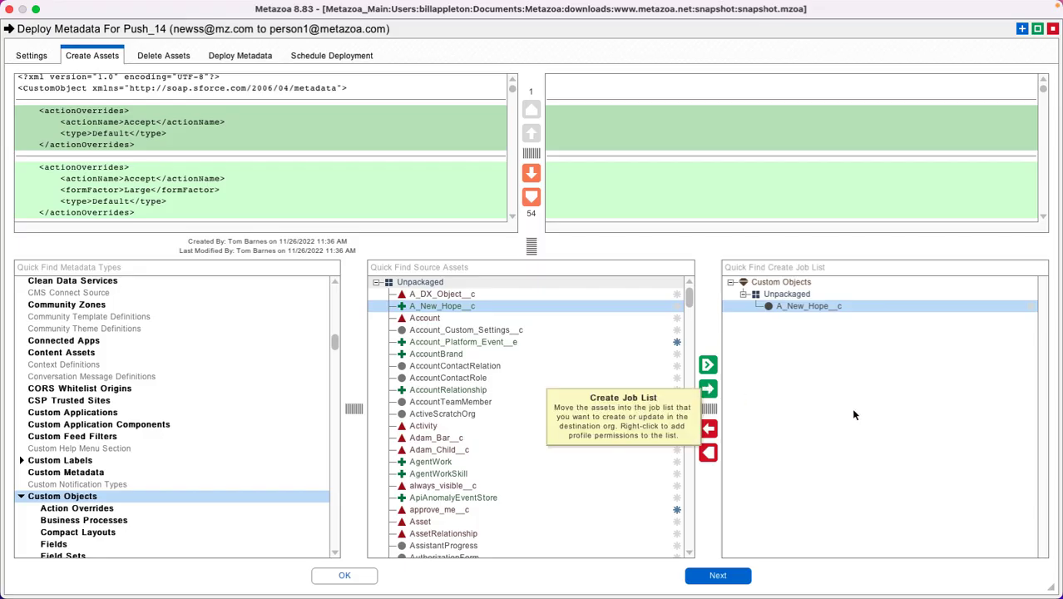
Step: Turn off Ignore Warnings and Remove Bad References, validate the deployment with Check For Errors Without Making Changes, and review the results
click(162, 56)
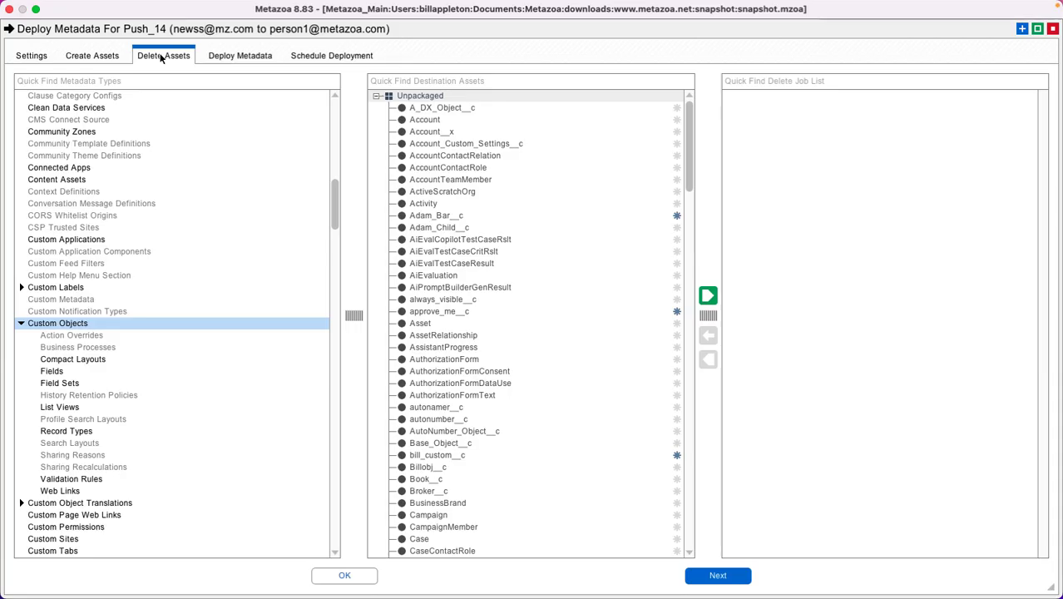
click(244, 55)
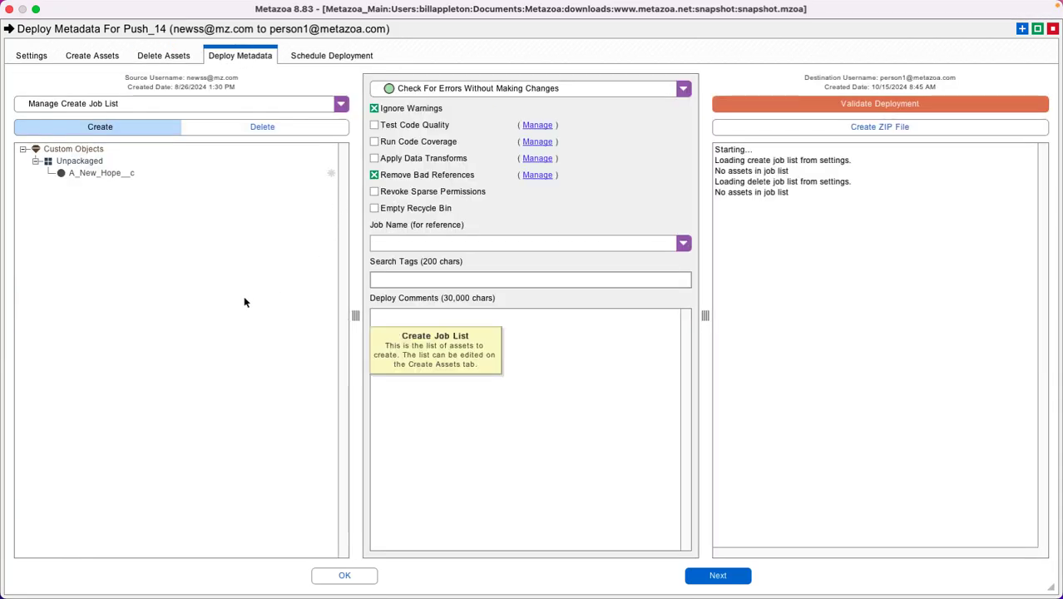
click(439, 175)
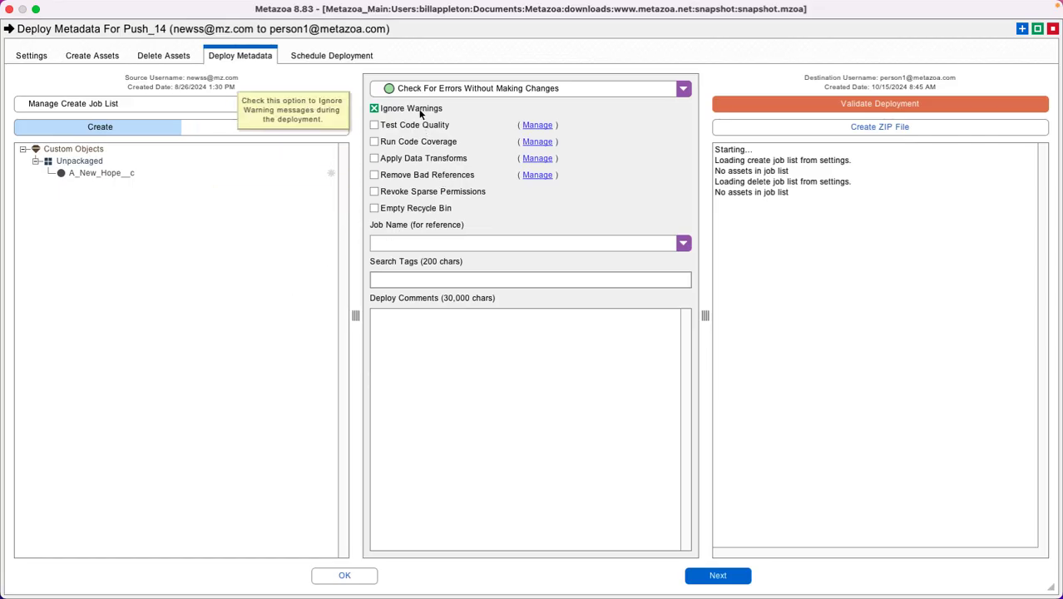
click(494, 88)
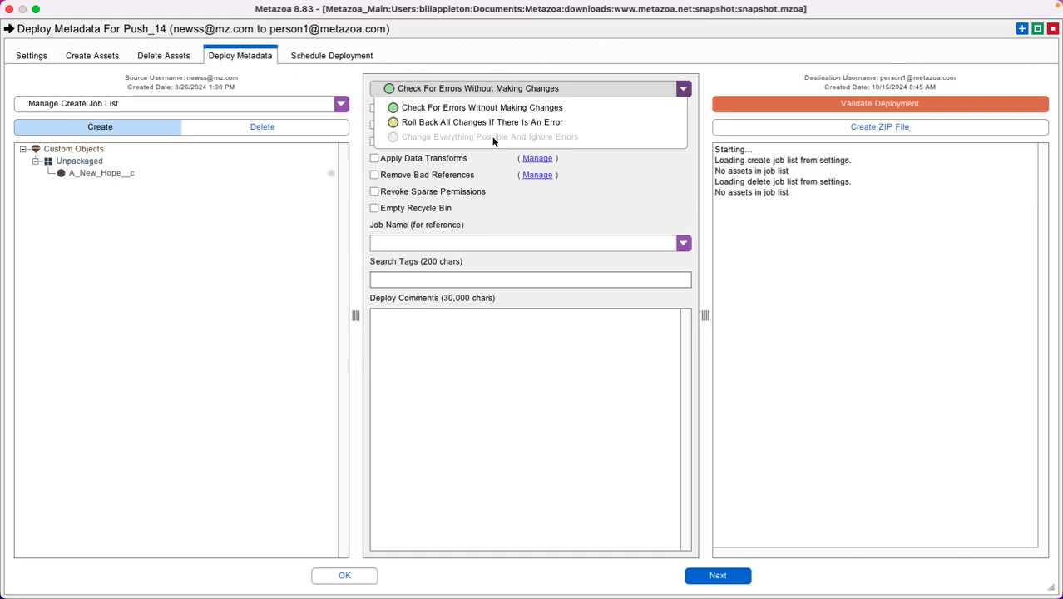
click(470, 382)
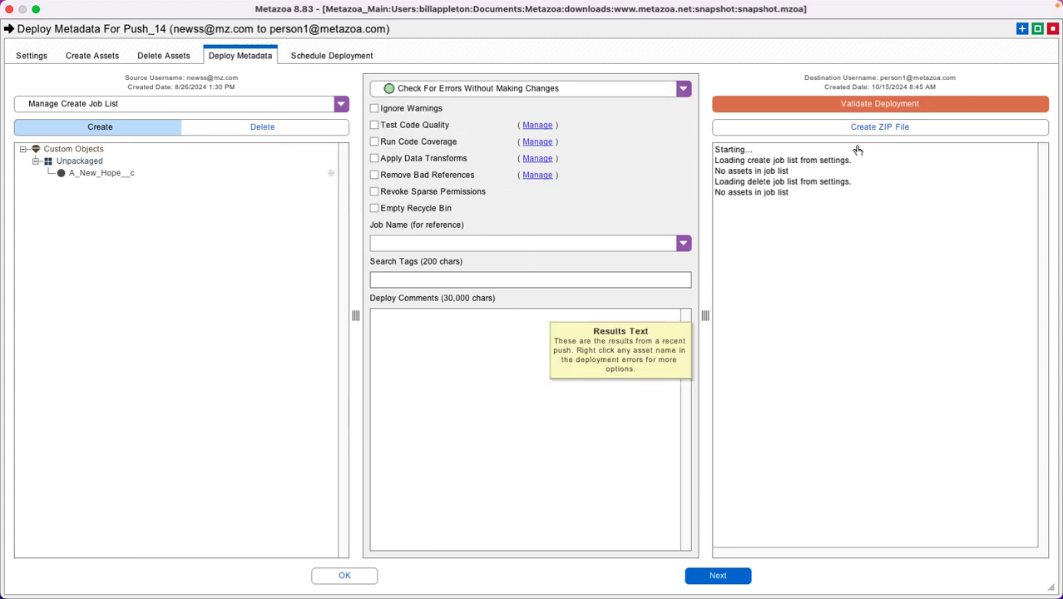
click(855, 104)
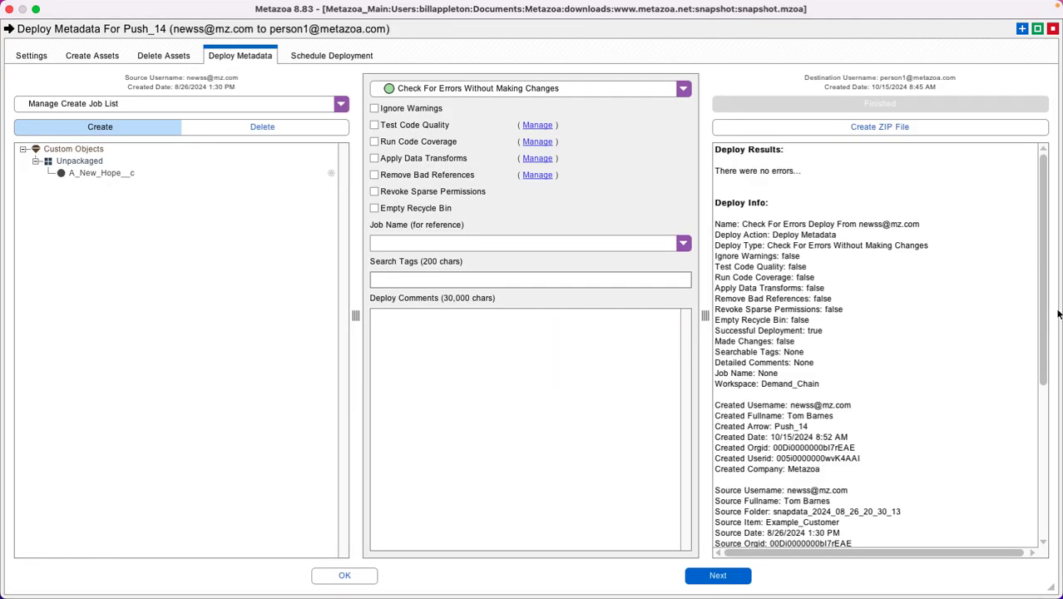
drag(1041, 304, 1059, 521)
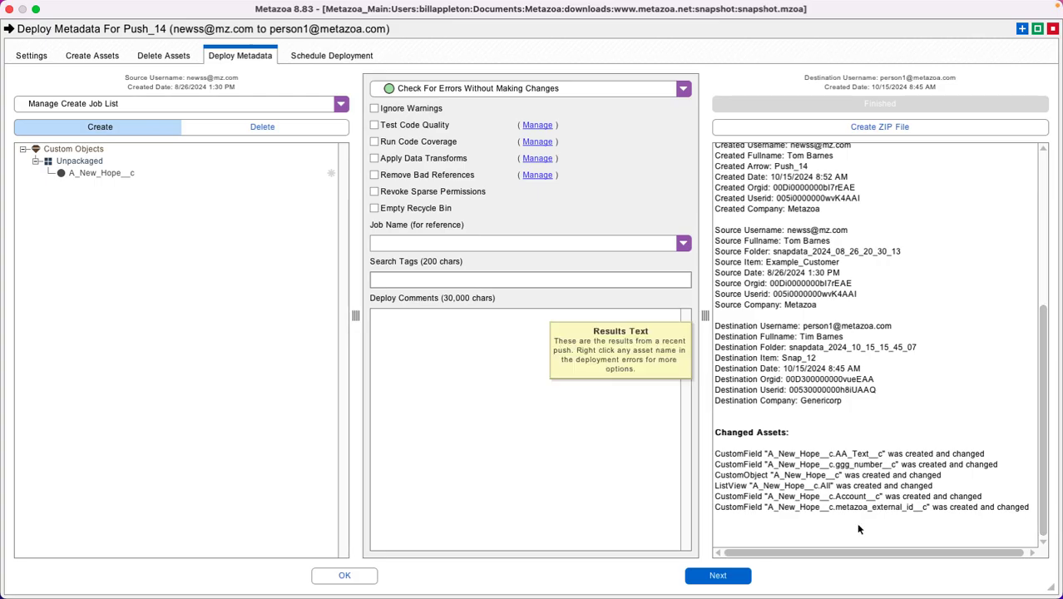
Step: Deploy the metadata with Roll Back All Changes If There Is An Error, and close the deployment window after viewing its settings
click(443, 90)
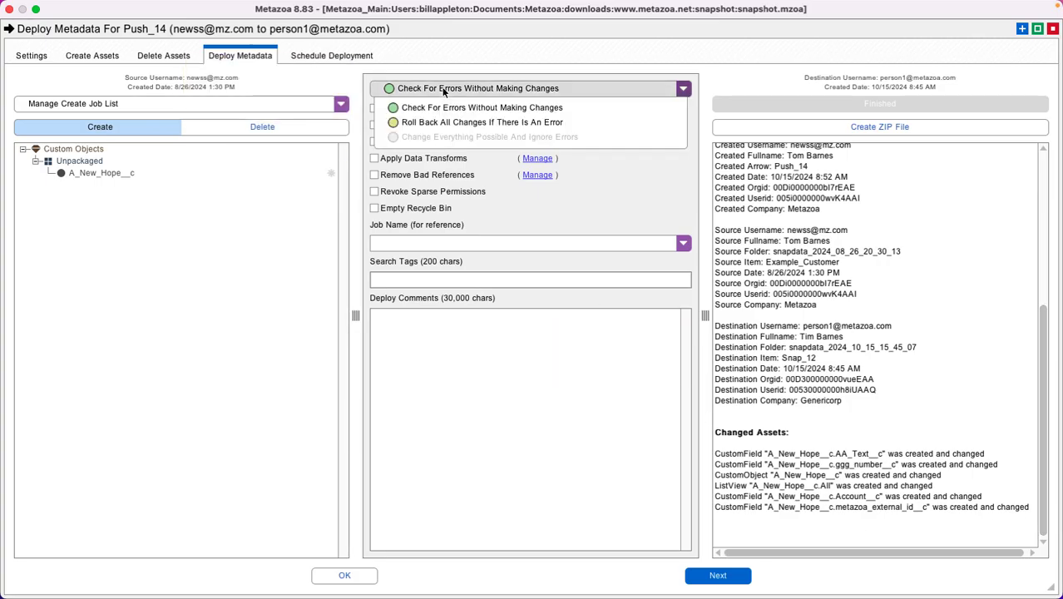
click(449, 123)
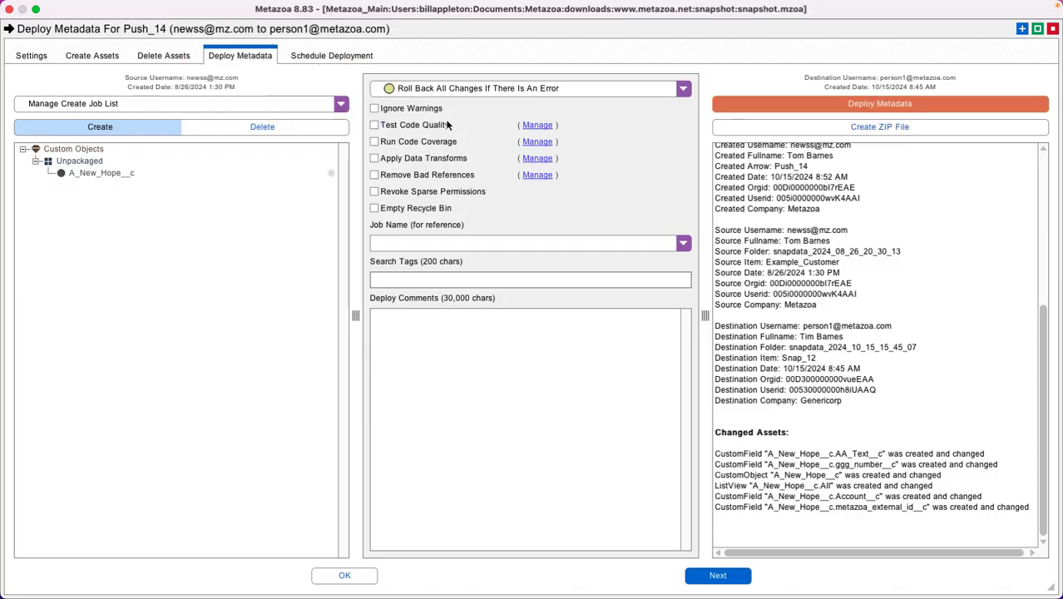
click(846, 112)
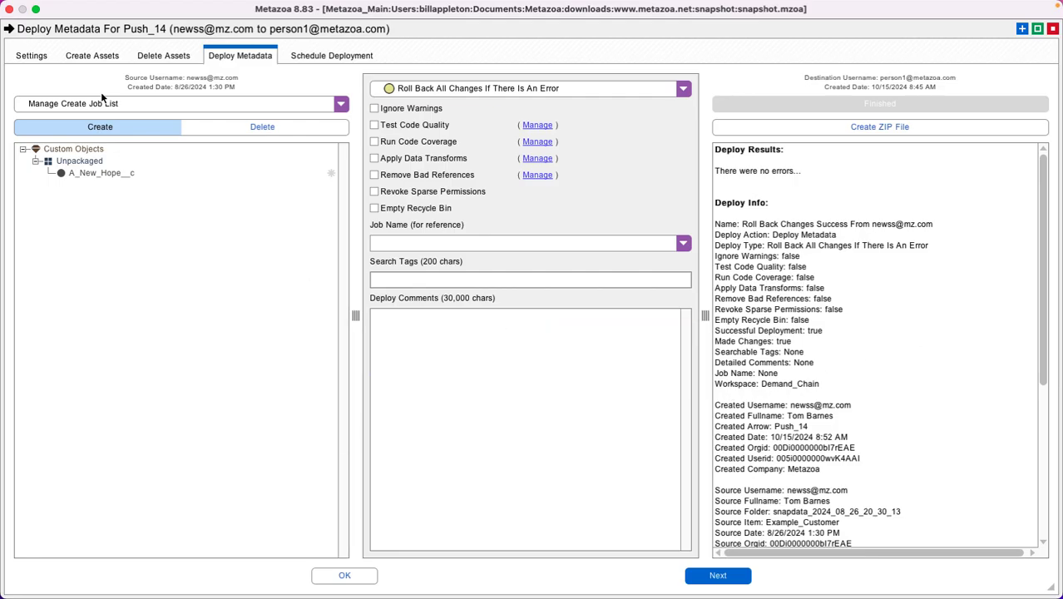
click(91, 172)
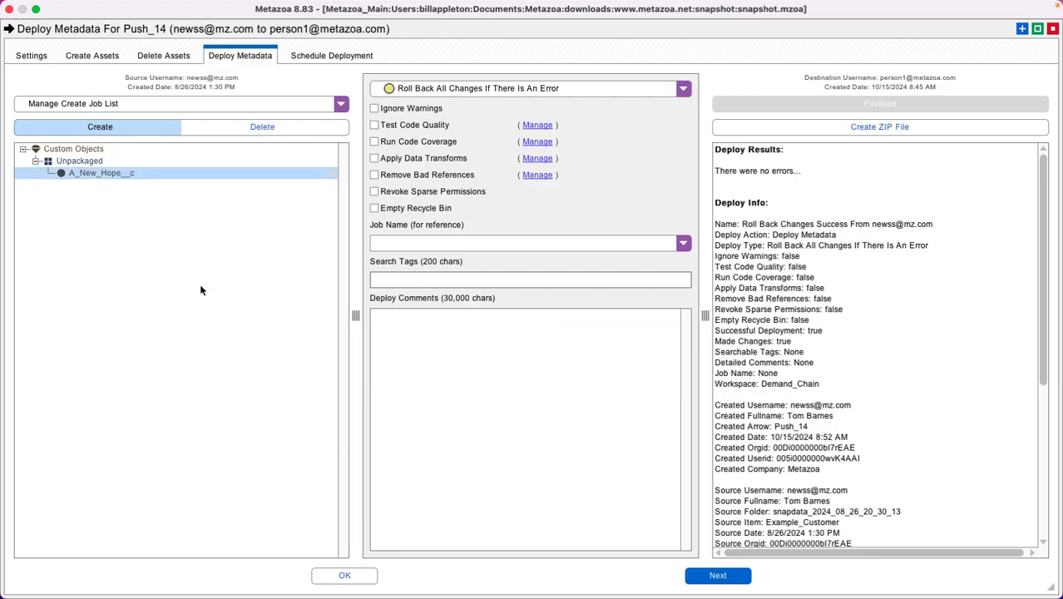
click(32, 55)
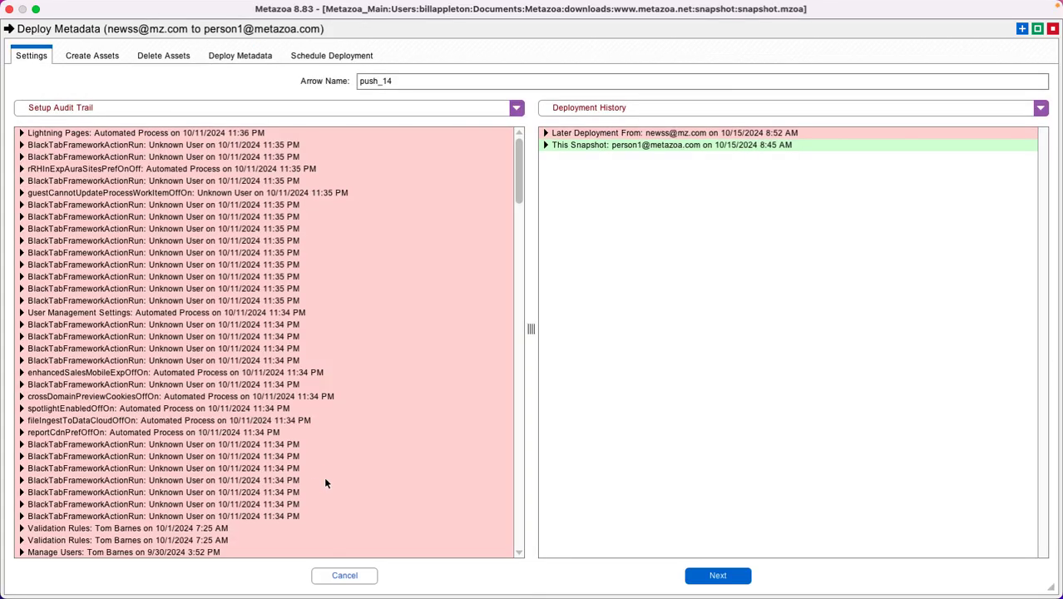
click(344, 576)
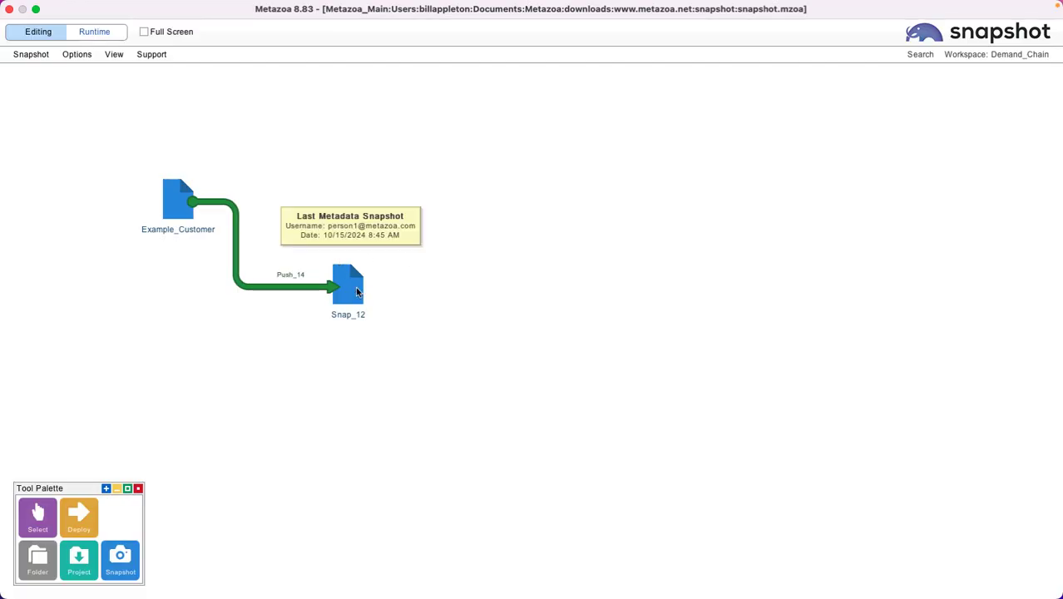
Step: View the assets of Snap_12 and search its custom objects for "hope", then clear the search and close the viewer
right_click(356, 286)
mouse_move(427, 360)
click(560, 360)
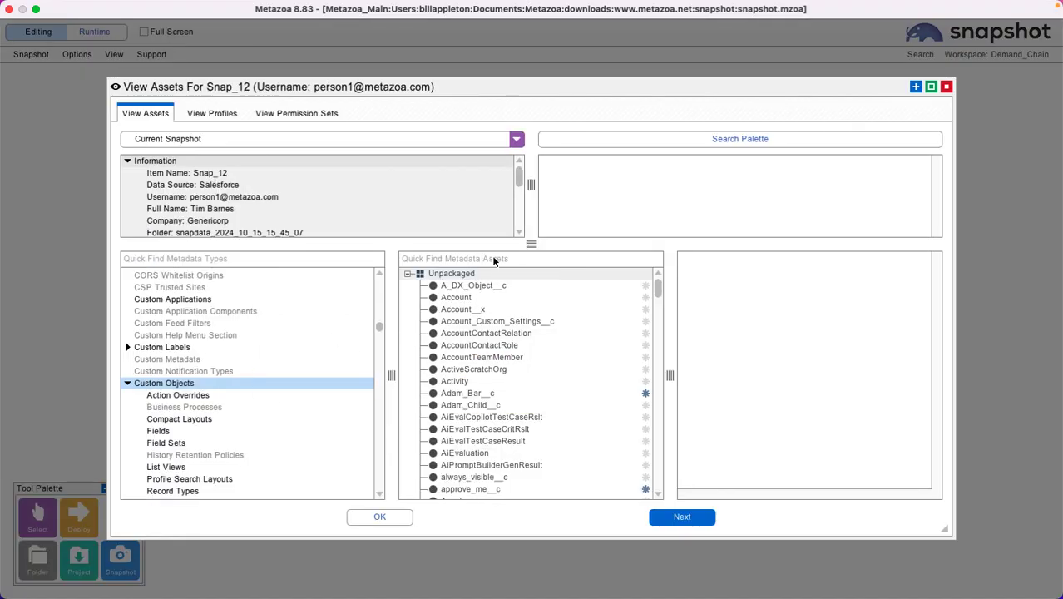
click(493, 260)
text(hope)
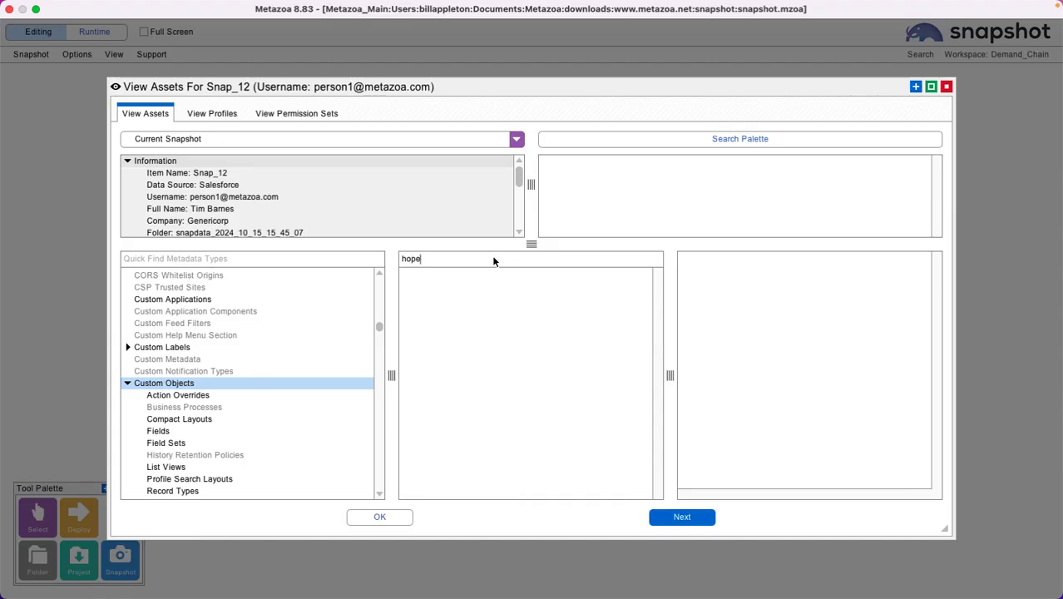
key(BackSpace)
key(BackSpace)
key(BackSpace)
key(BackSpace)
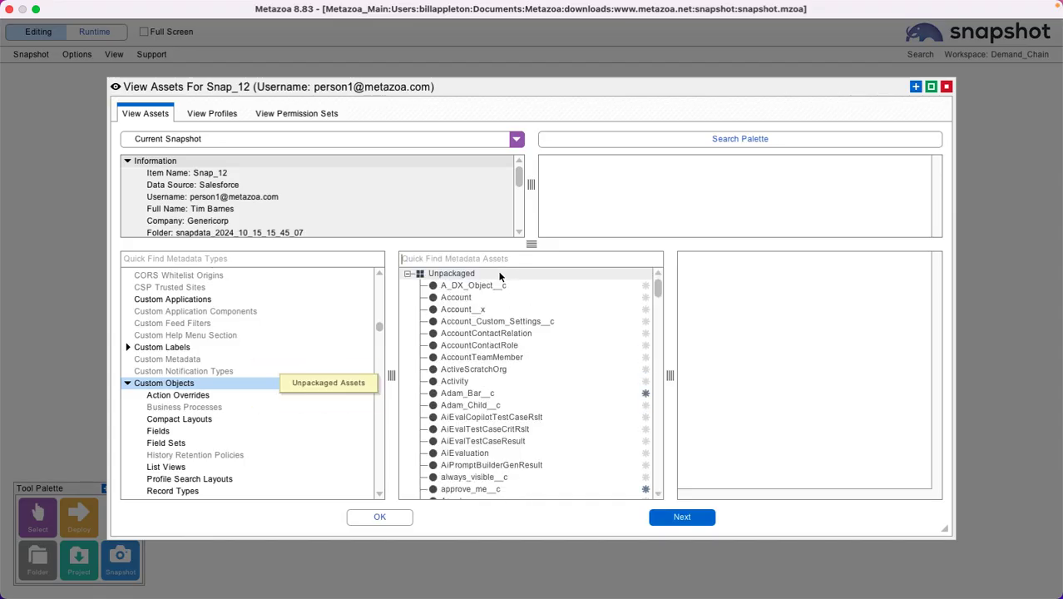
click(379, 516)
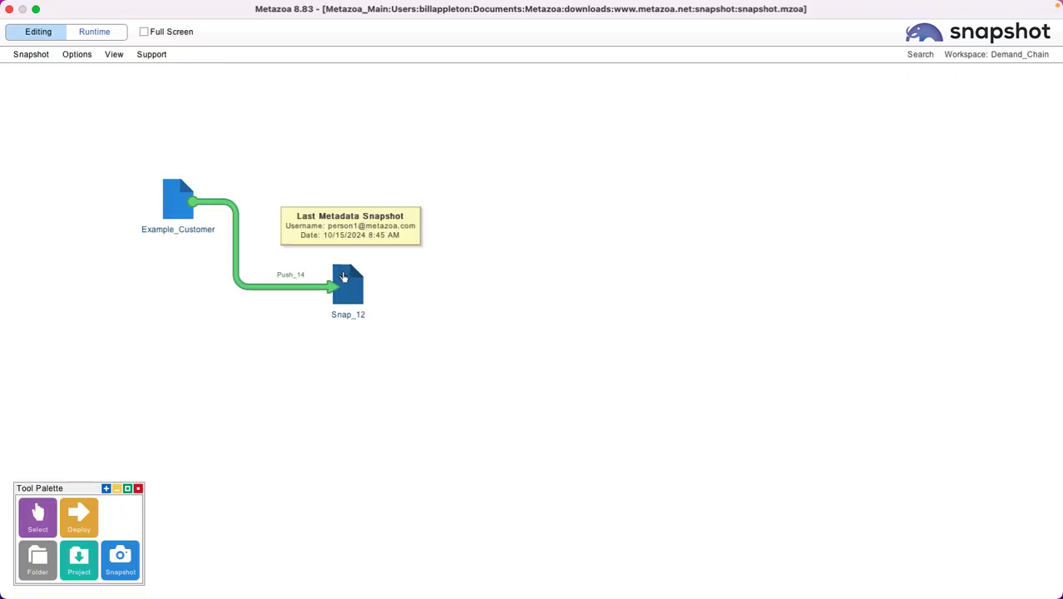
Step: Take a new full snapshot of Snap_12 with the existing settings and close the snapshot window
double_click(347, 281)
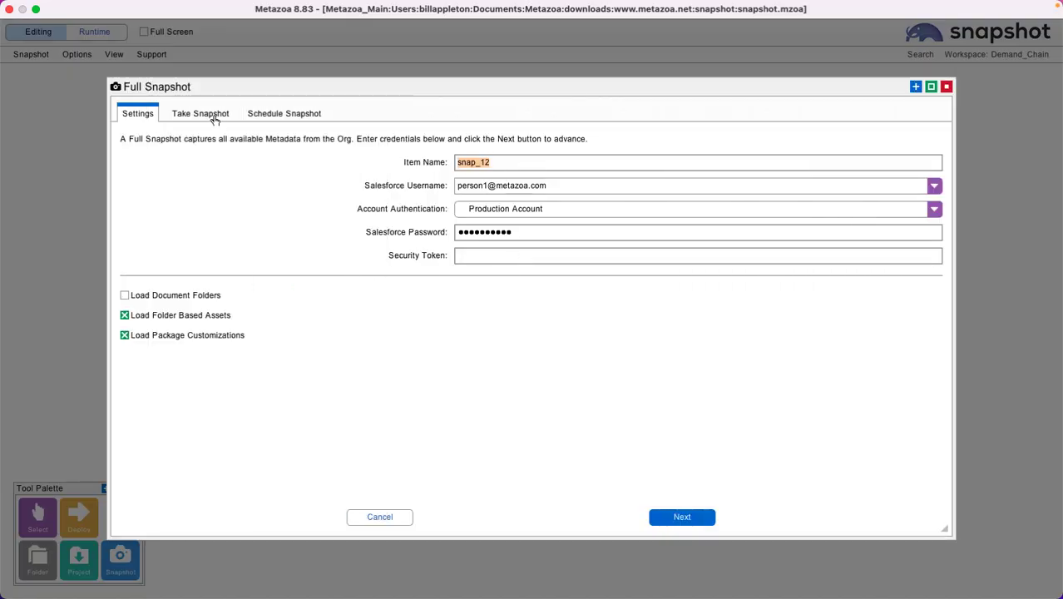
click(677, 516)
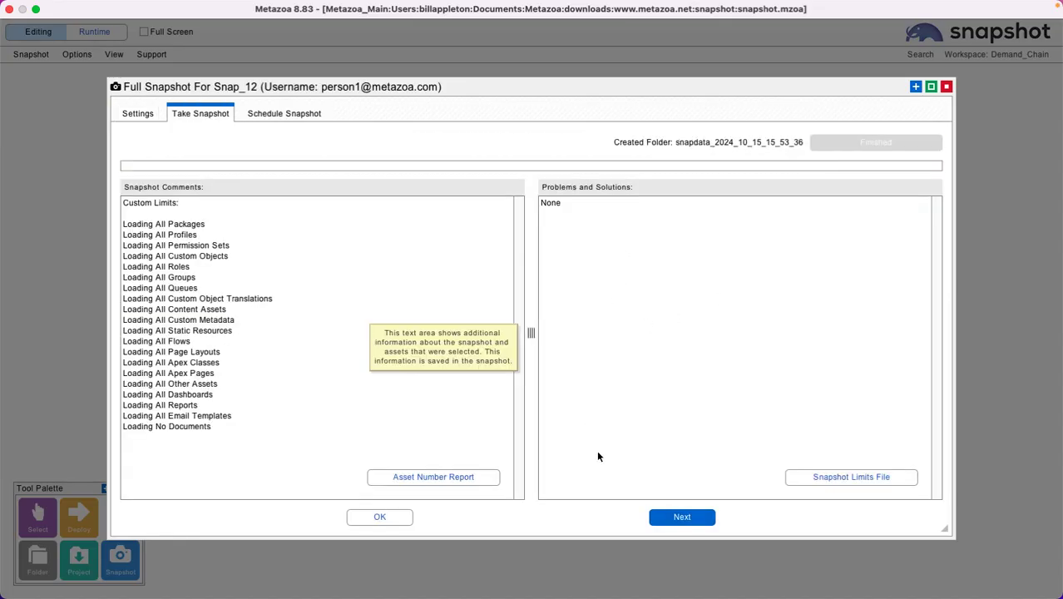
click(376, 517)
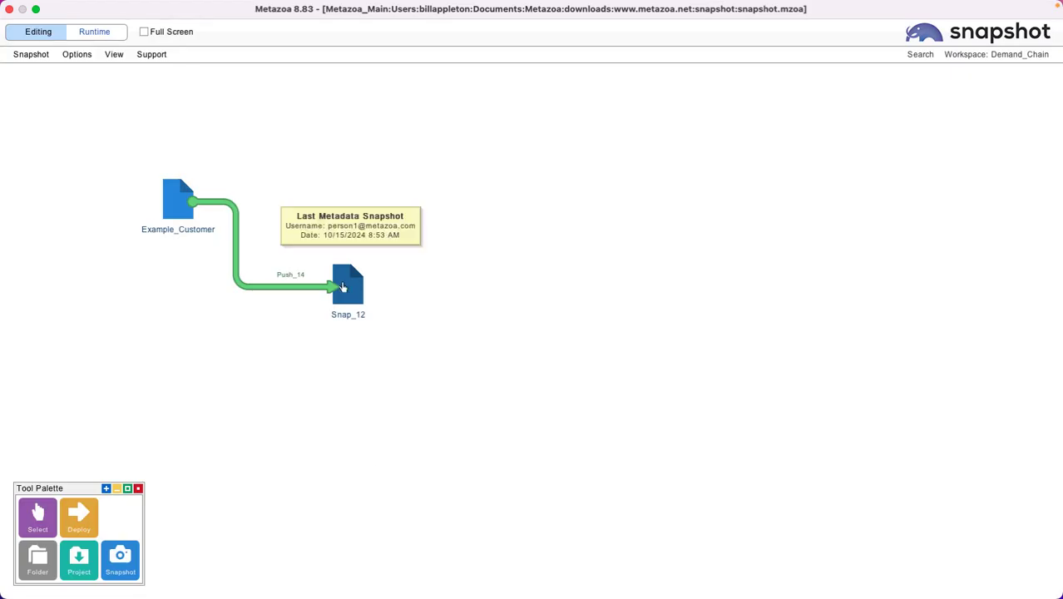
Step: View the assets of Snap_12, examine the A_New_Hope__c custom object, and close the viewer
right_click(348, 285)
mouse_move(376, 353)
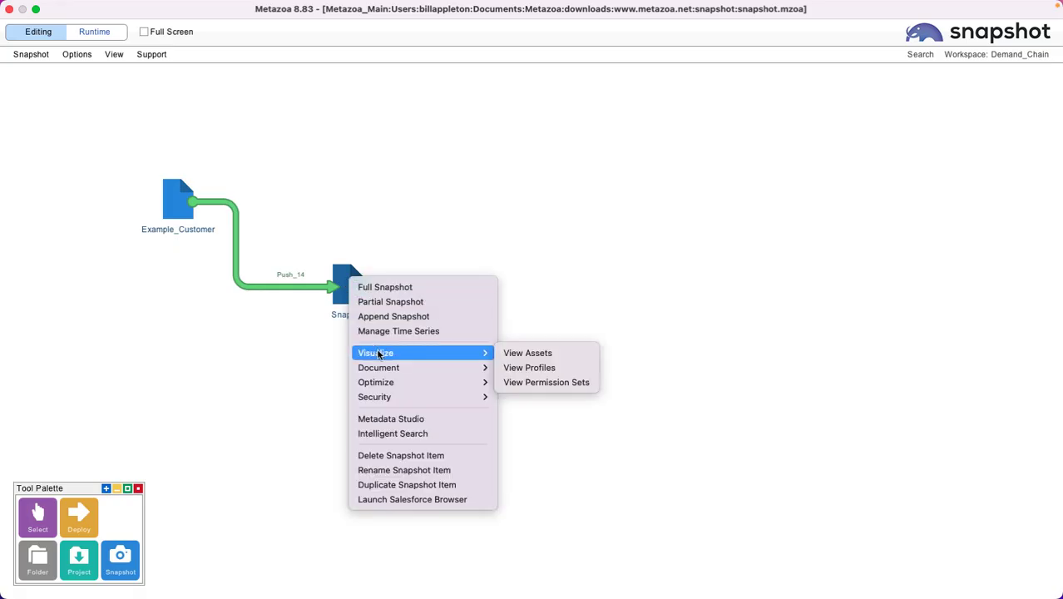
click(580, 353)
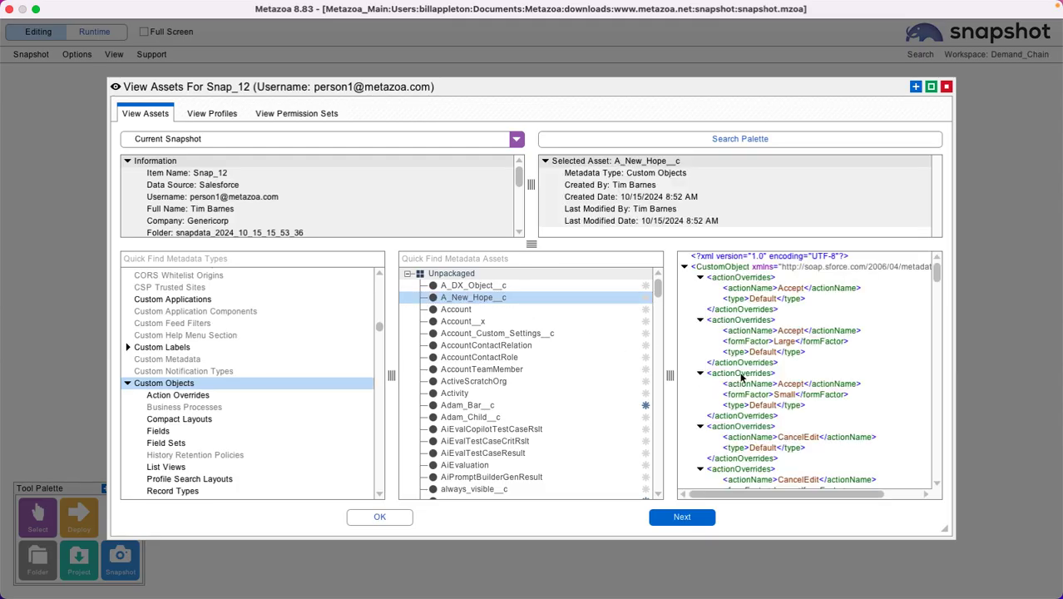
click(393, 519)
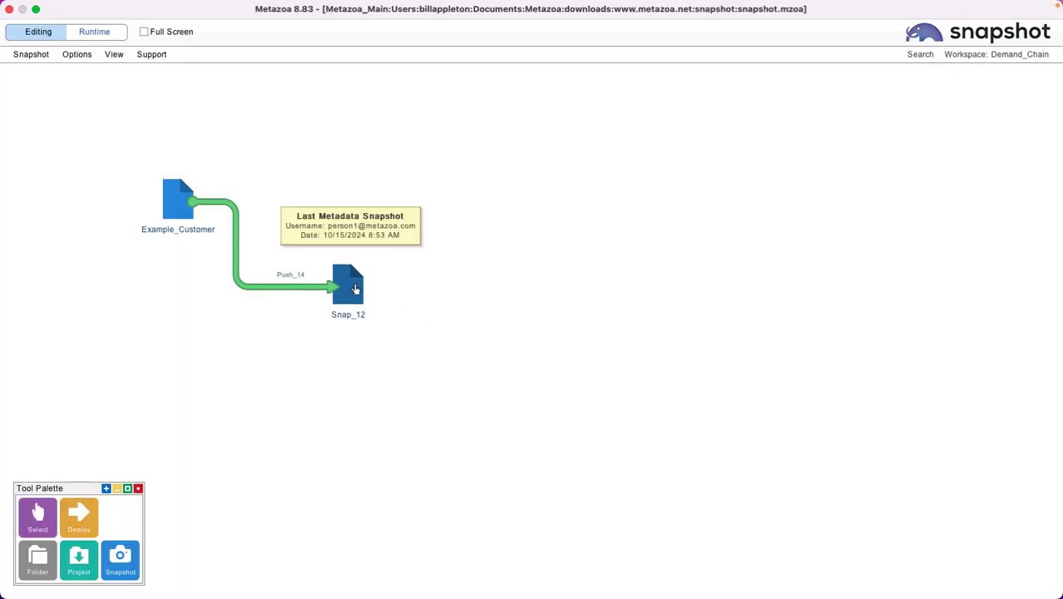
Step: Compare Custom Objects between Snap_12's 8:45 AM and 8:53 AM snapshots in the time series, and inspect the XML difference for A_New_Hope__c
right_click(351, 286)
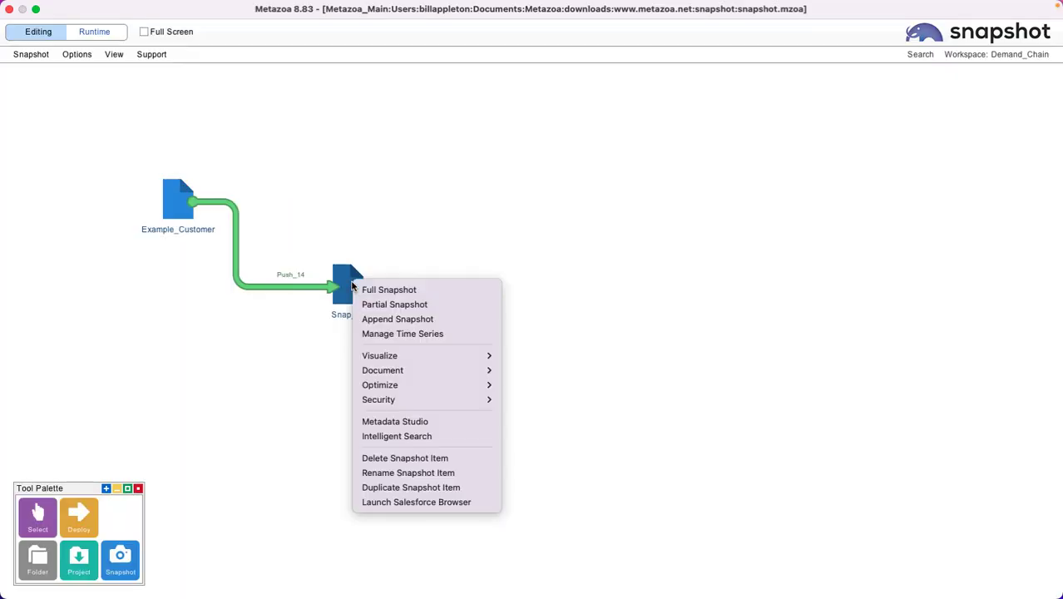
click(391, 333)
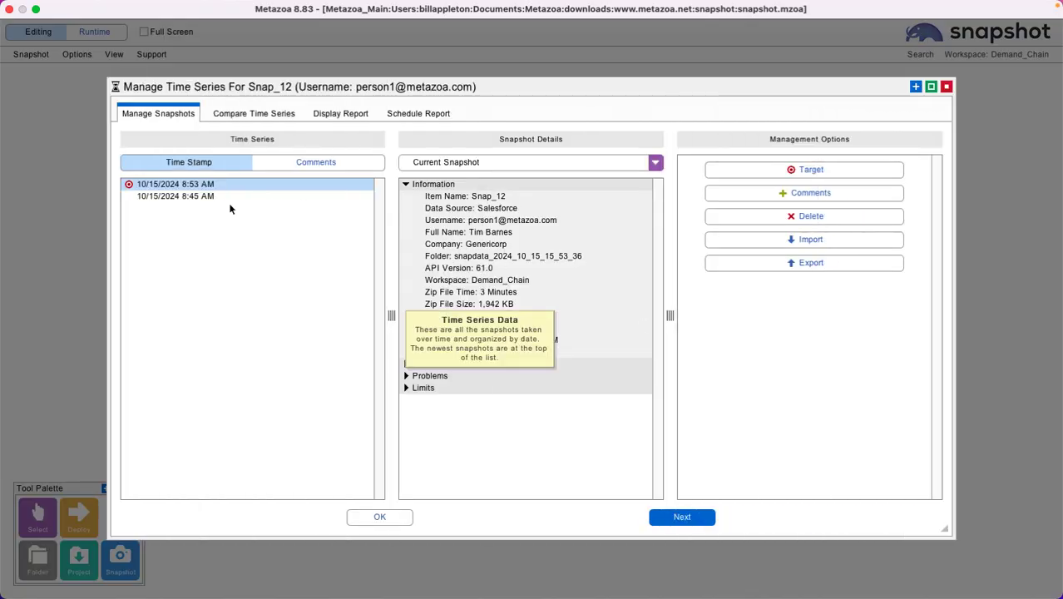
click(264, 114)
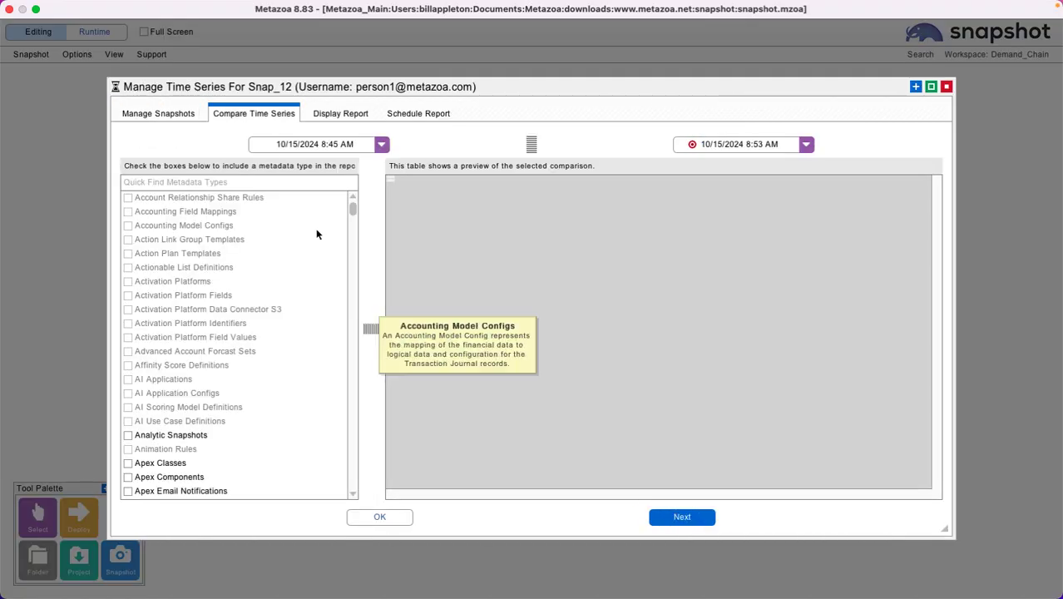
drag(351, 211, 358, 263)
click(173, 241)
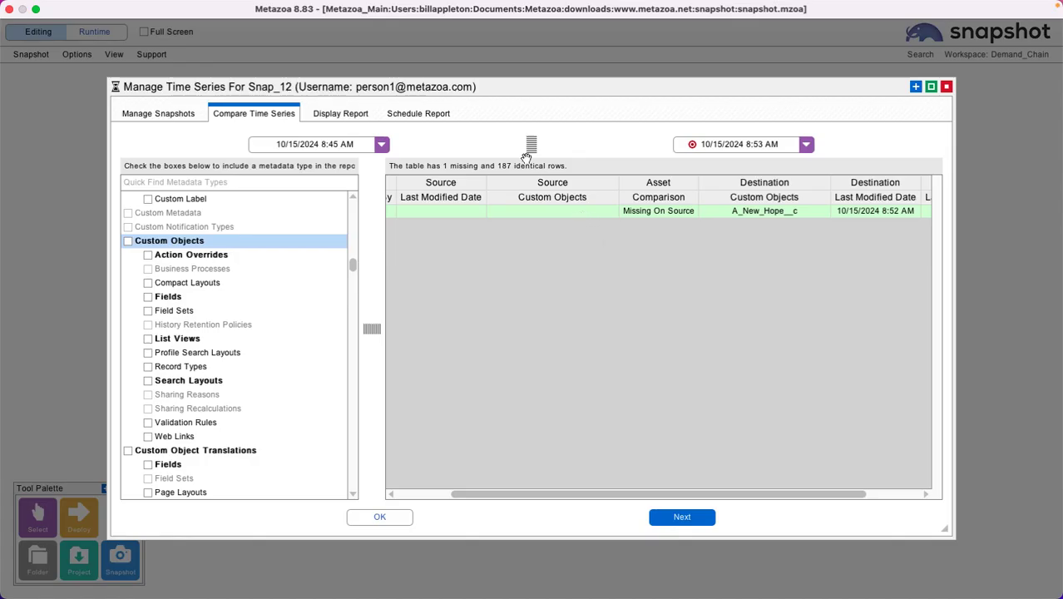
drag(531, 144, 537, 252)
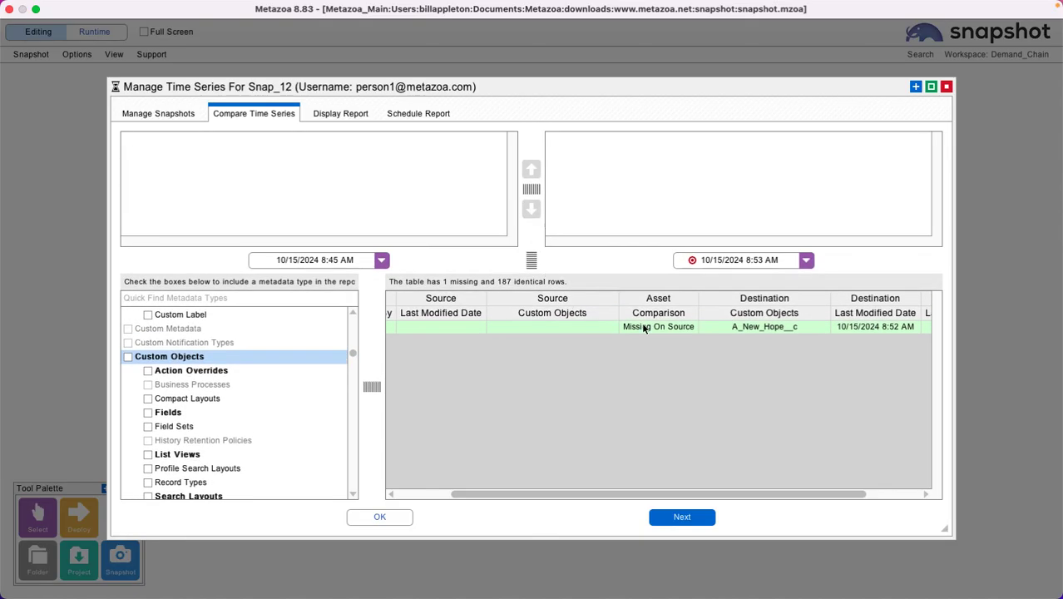
click(643, 329)
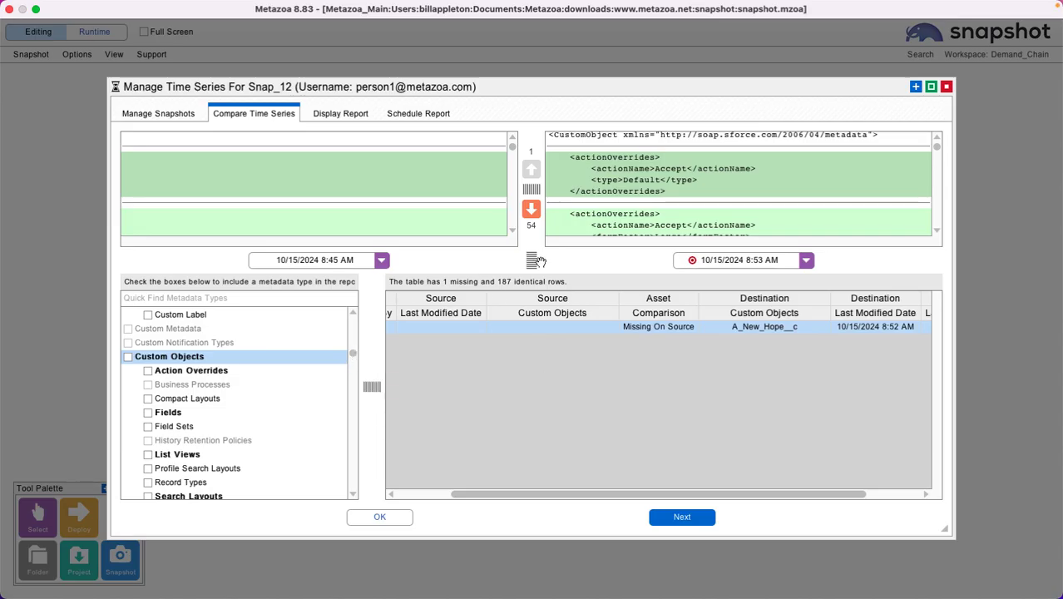
drag(536, 262, 532, 143)
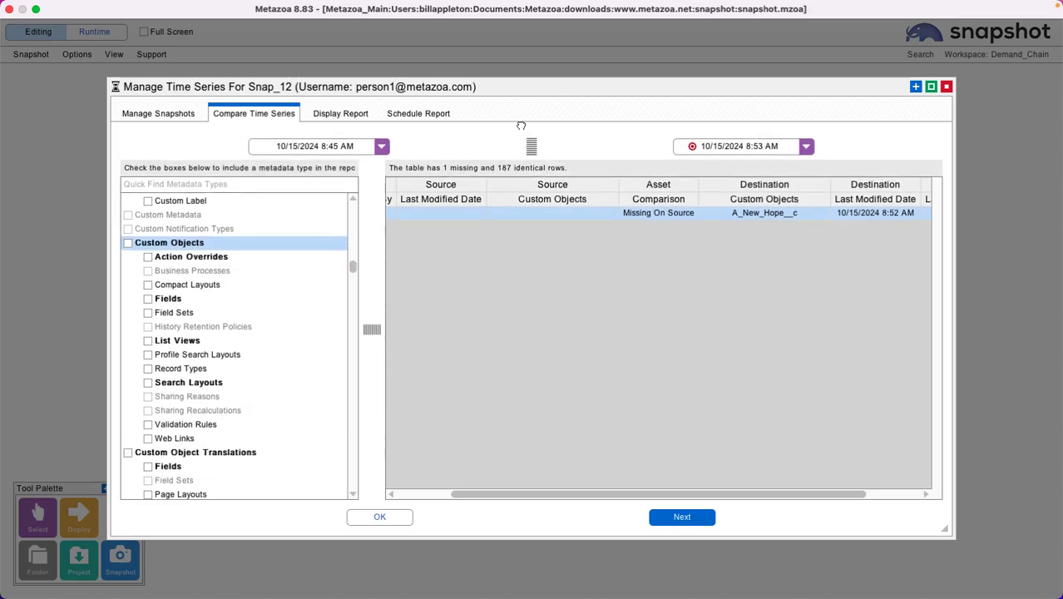
Step: Compare Custom Object Translations and the Field Permissions and Object Permissions of Profiles between Snap_12's two snapshots
click(250, 451)
click(353, 465)
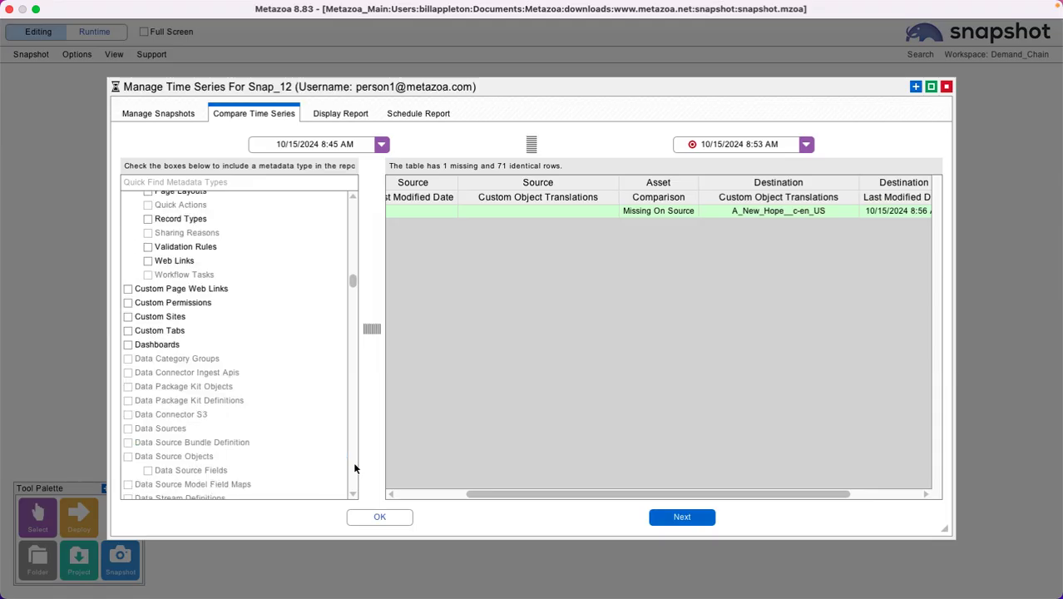
click(353, 468)
click(353, 468)
click(354, 467)
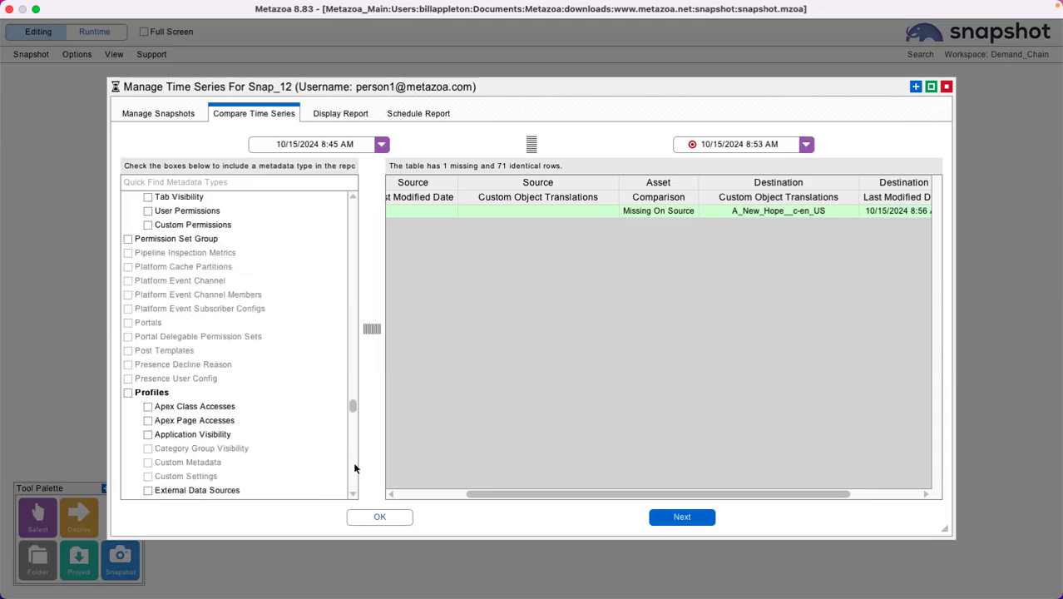
scroll(252, 408, down, 5)
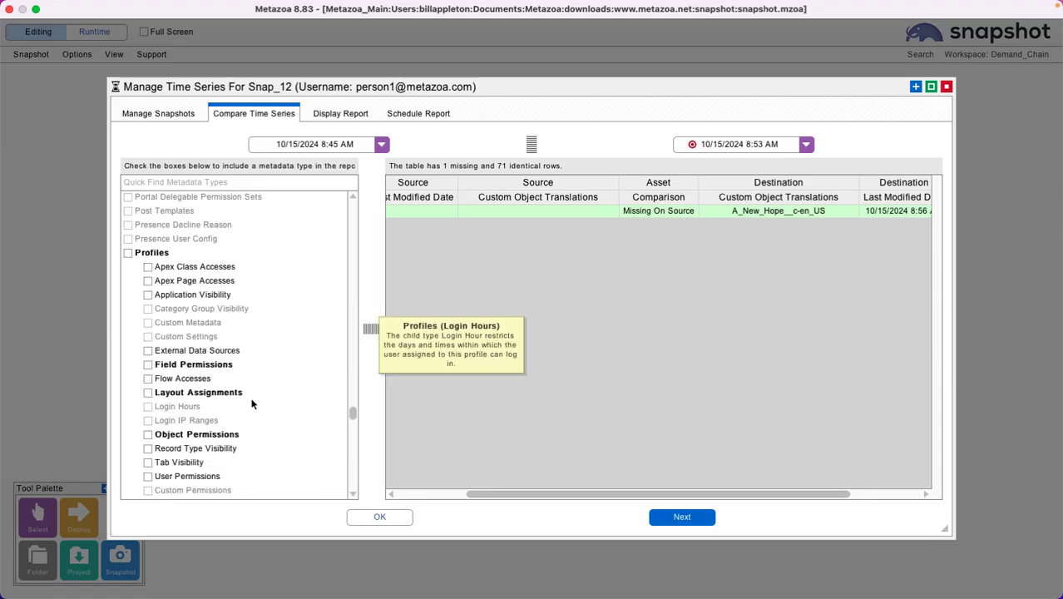
click(203, 364)
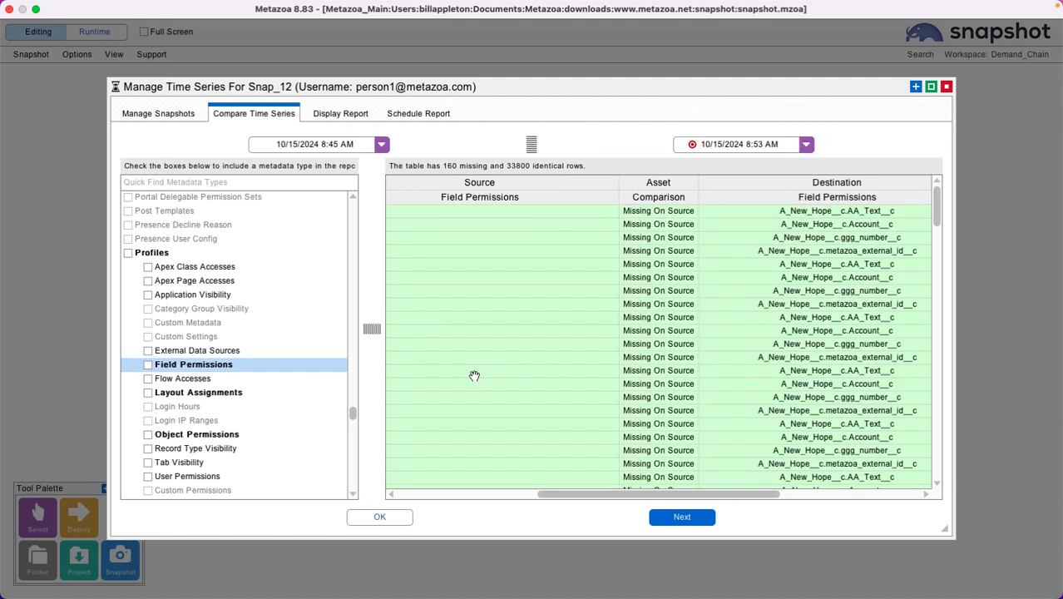
click(213, 434)
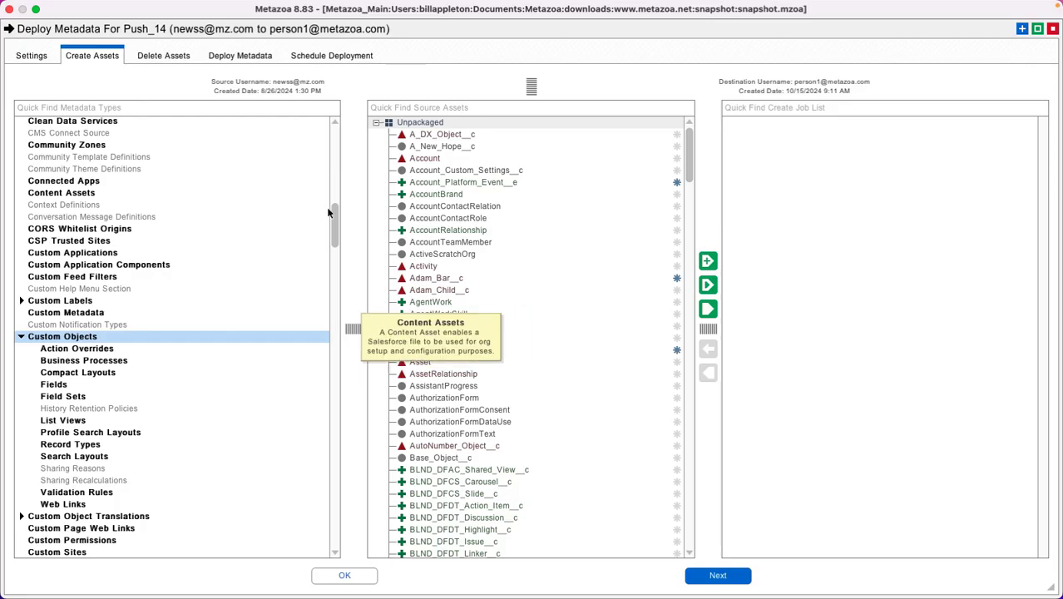
Step: Filter the source custom objects of Push_14 by "child" and add Child_Object2__c to the create job list
drag(353, 230, 359, 230)
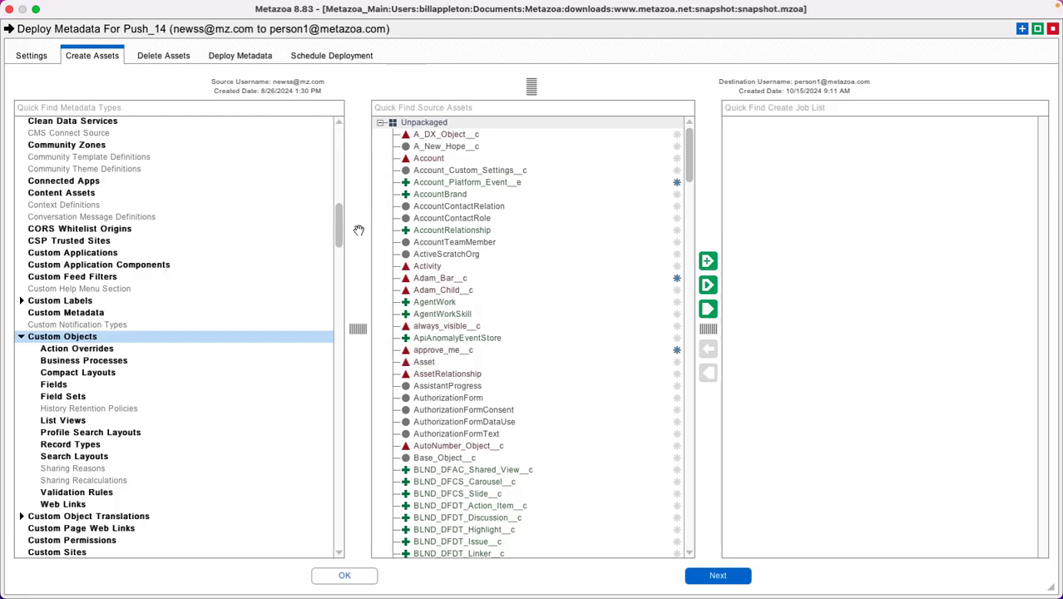
click(413, 103)
text(child)
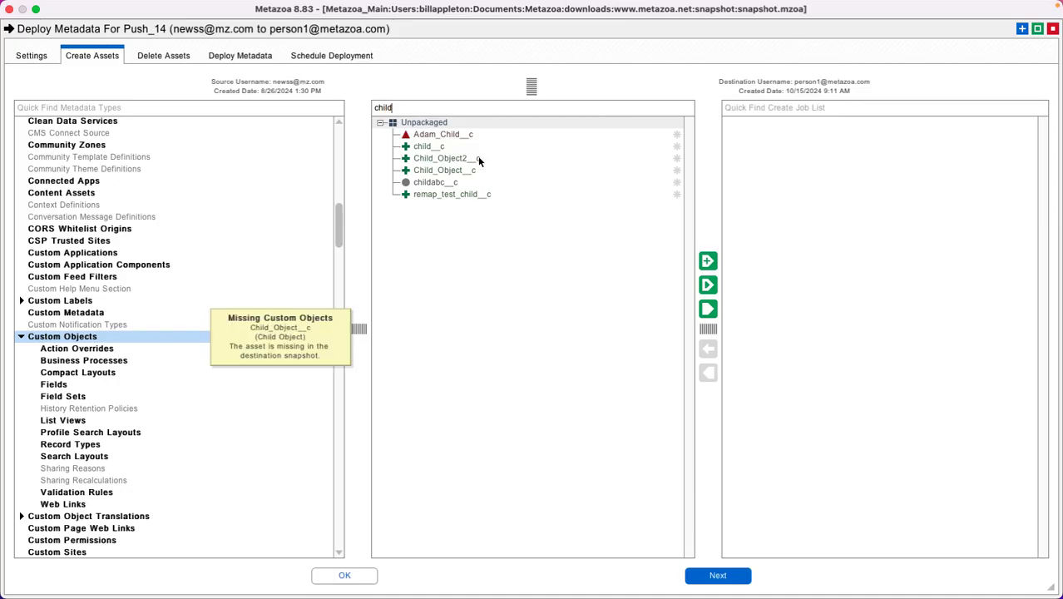
click(479, 159)
click(707, 308)
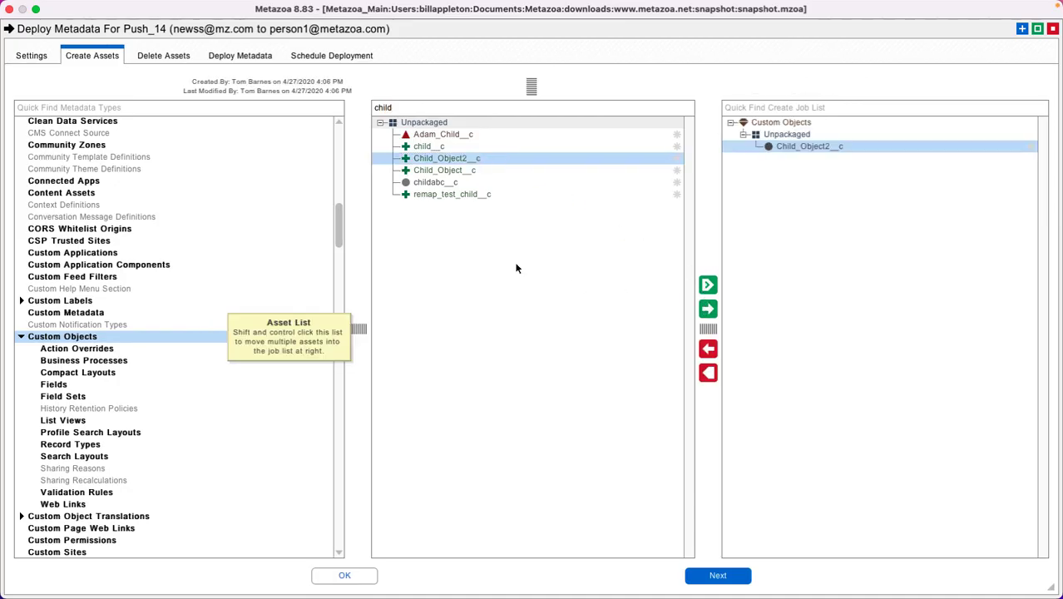
Step: Validate the Child_Object2__c deployment with Check For Errors Without Making Changes, and show the results beside the deployment options
click(242, 56)
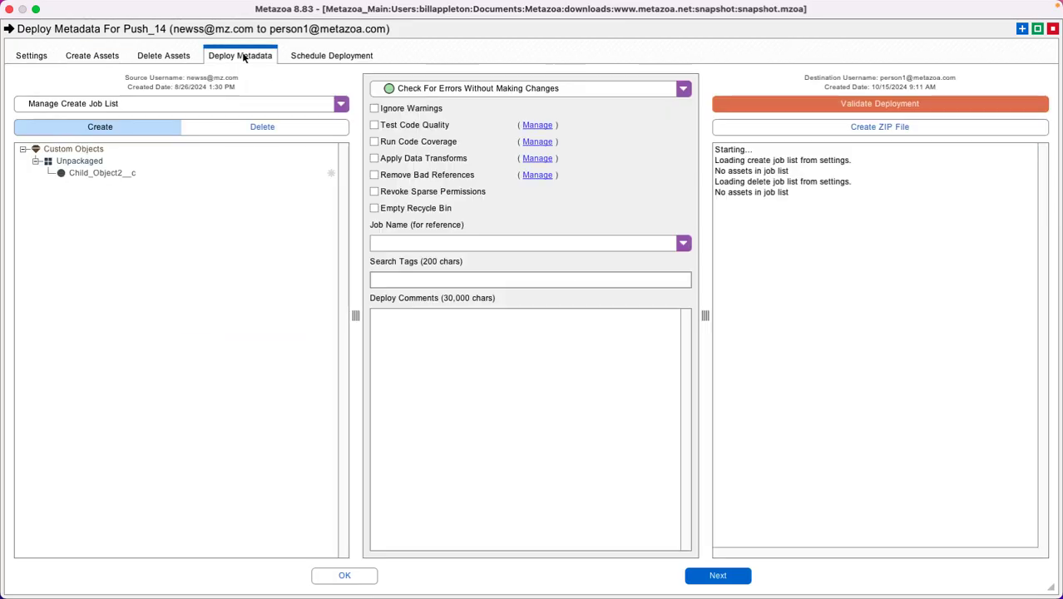
click(859, 104)
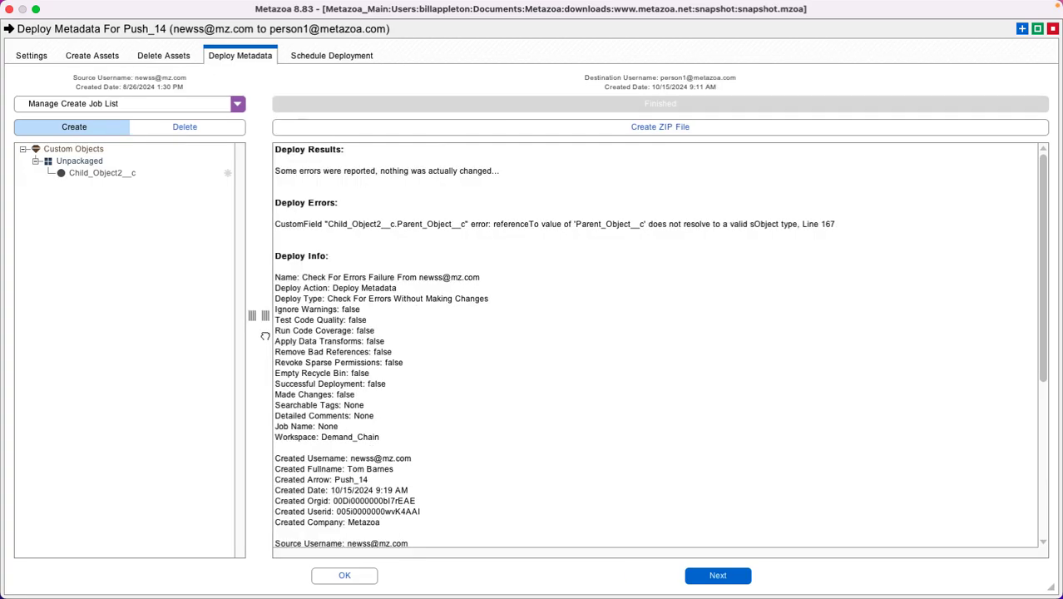
click(265, 336)
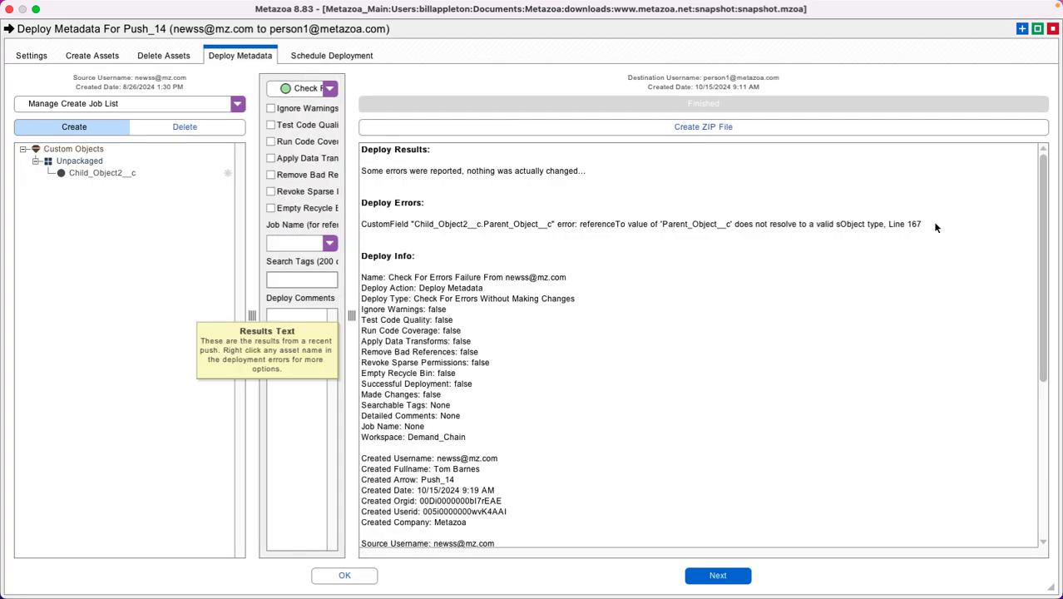
Step: Have the Intelligent Assistant explain the Parent_Object__c deploy error, read its answer, and return to the deployment results
right_click(676, 226)
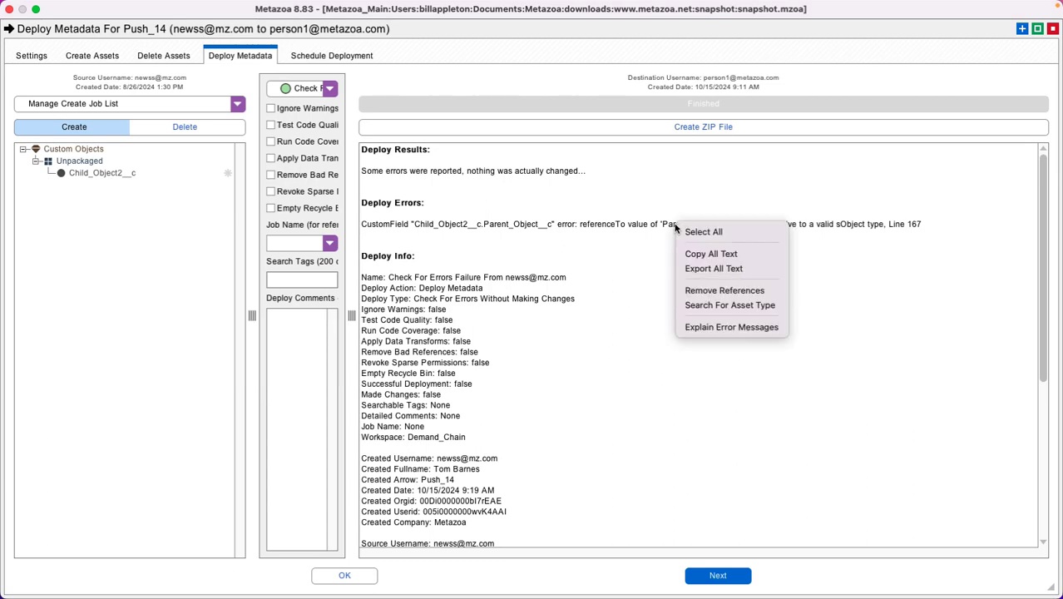
click(711, 327)
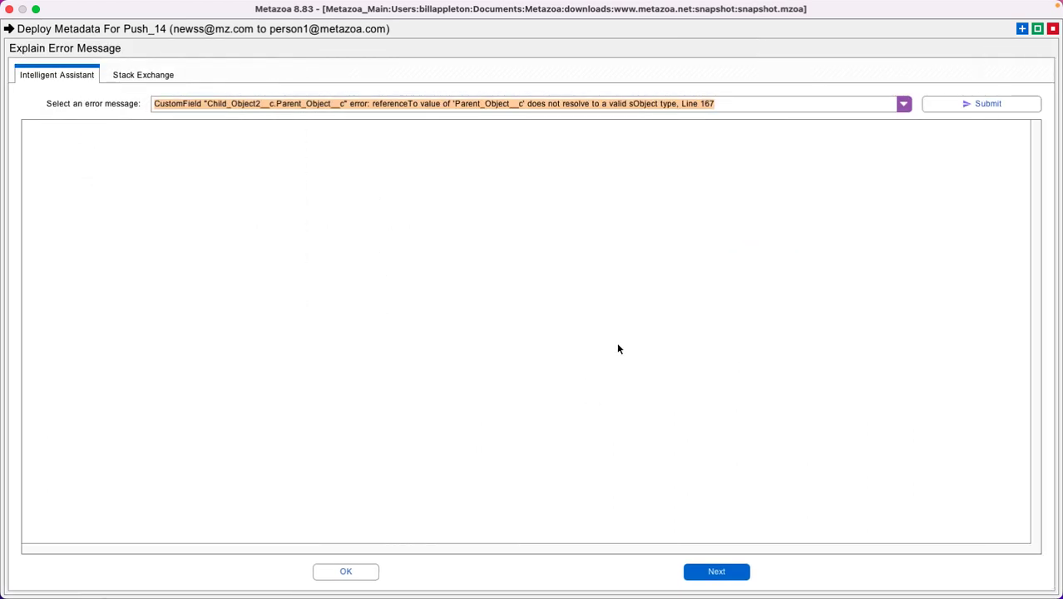
click(971, 104)
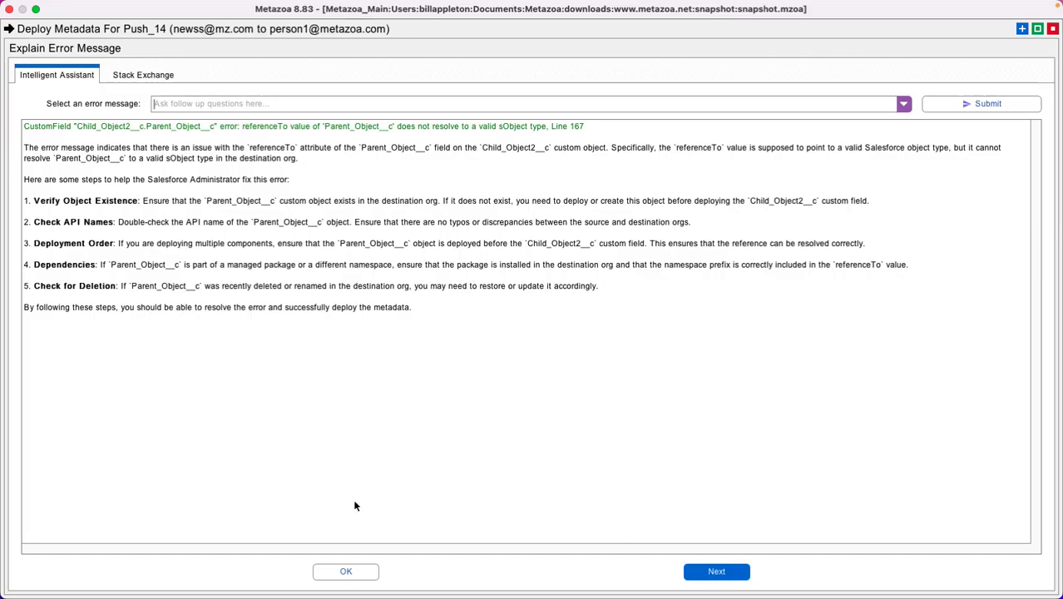
click(346, 572)
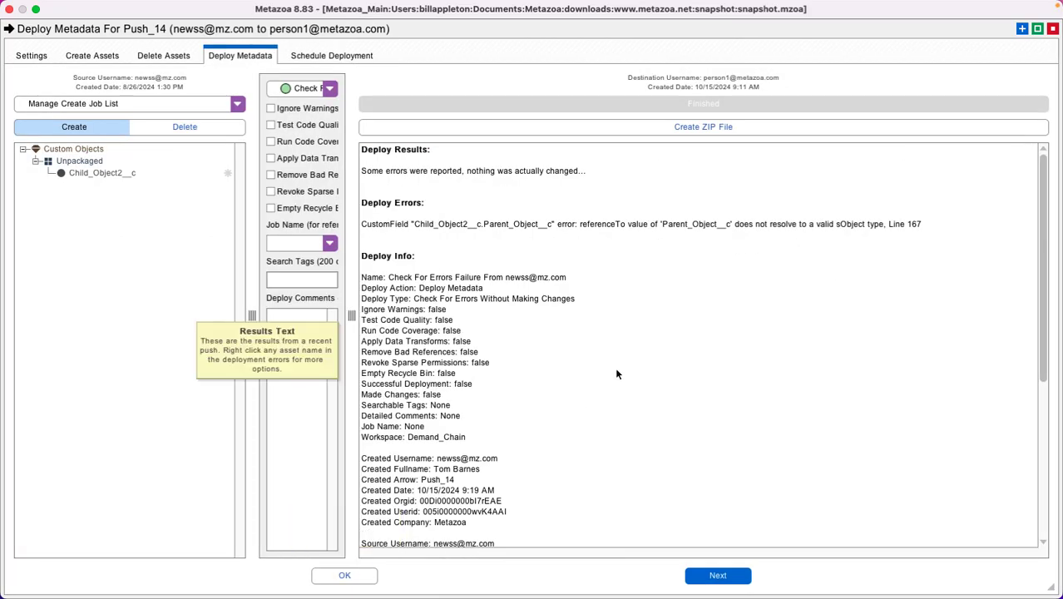
Step: Search for the asset type of Parent_Object__c from the deploy error, and dismiss the found asset types without merging any
right_click(692, 227)
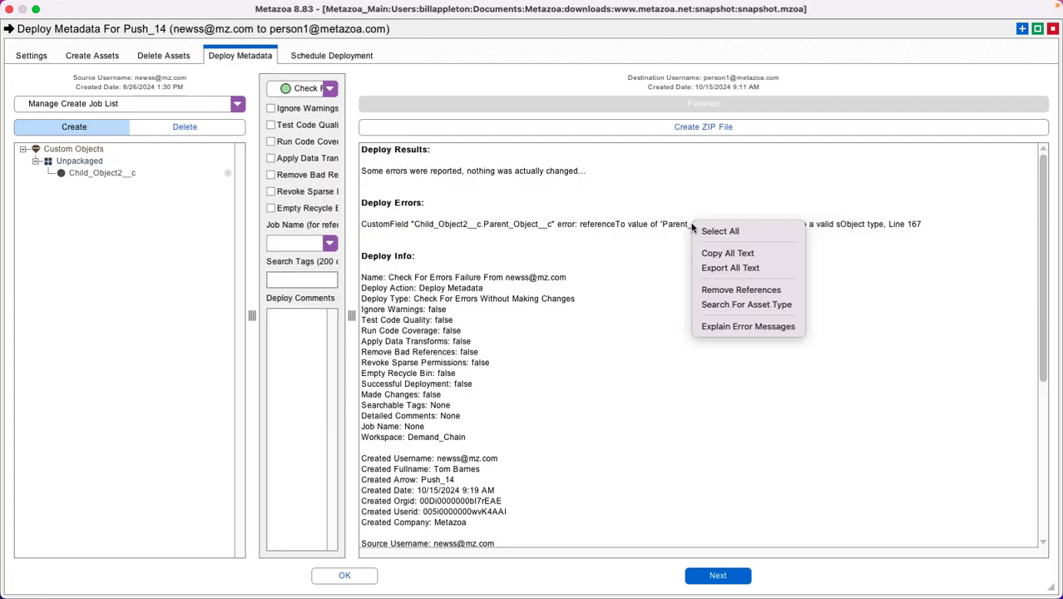
click(720, 306)
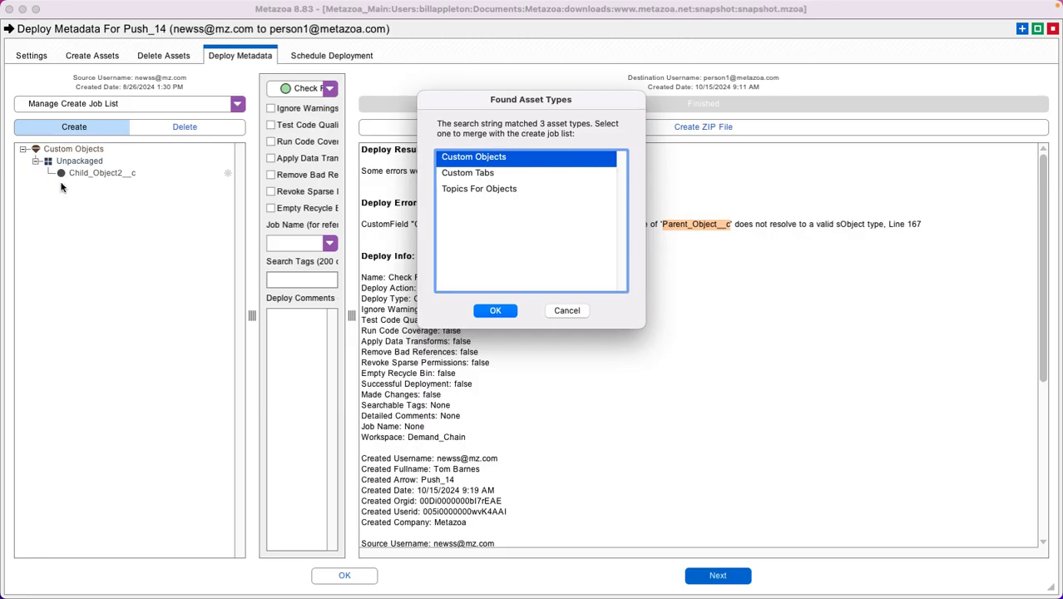
click(574, 313)
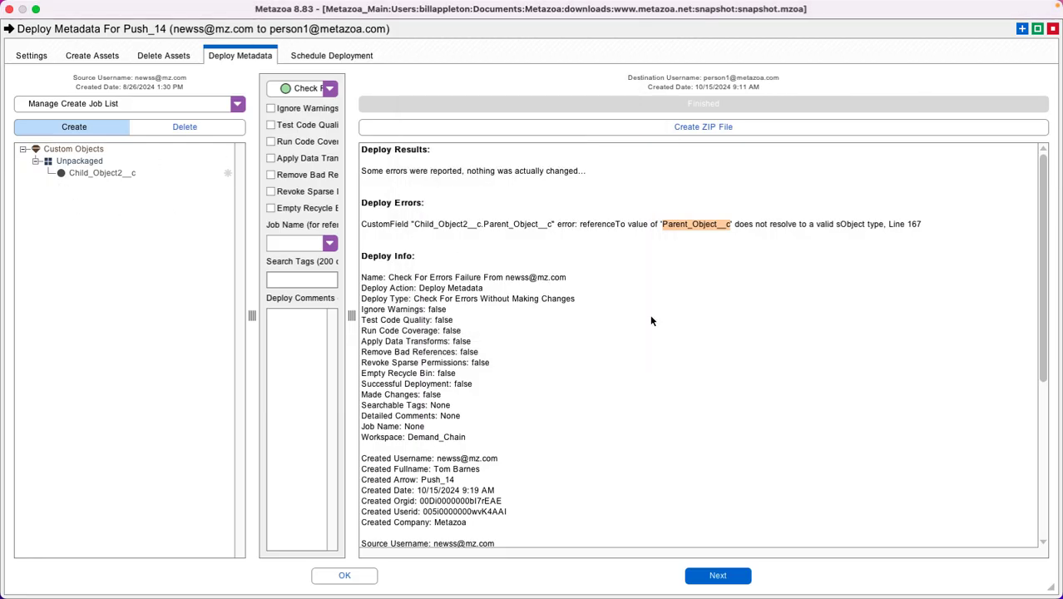
Step: Filter the source custom objects by "parent" and add Parent_Object__c to the create job list
click(94, 56)
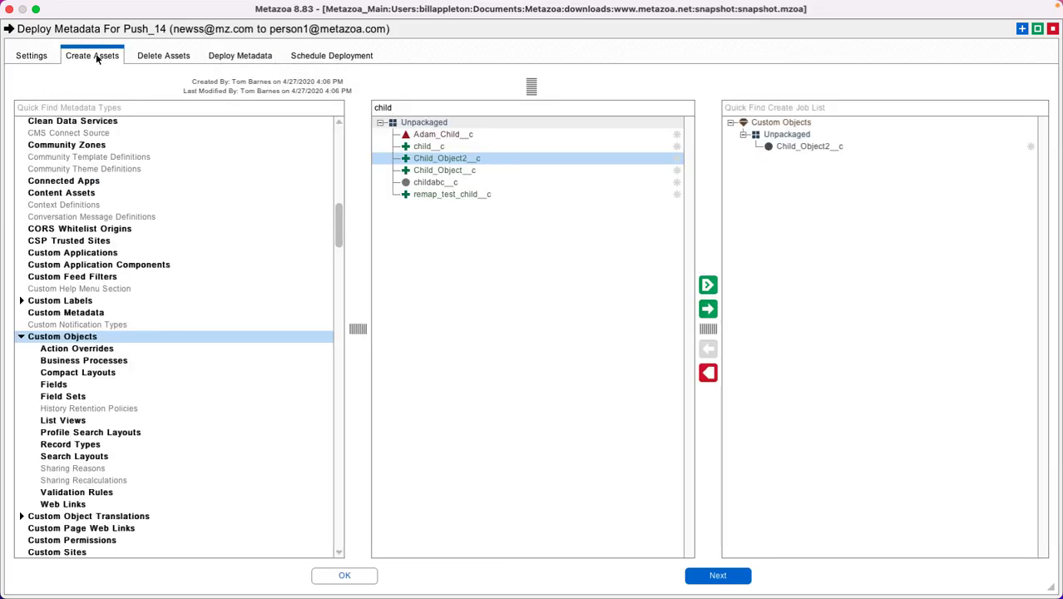
click(413, 109)
text(pare)
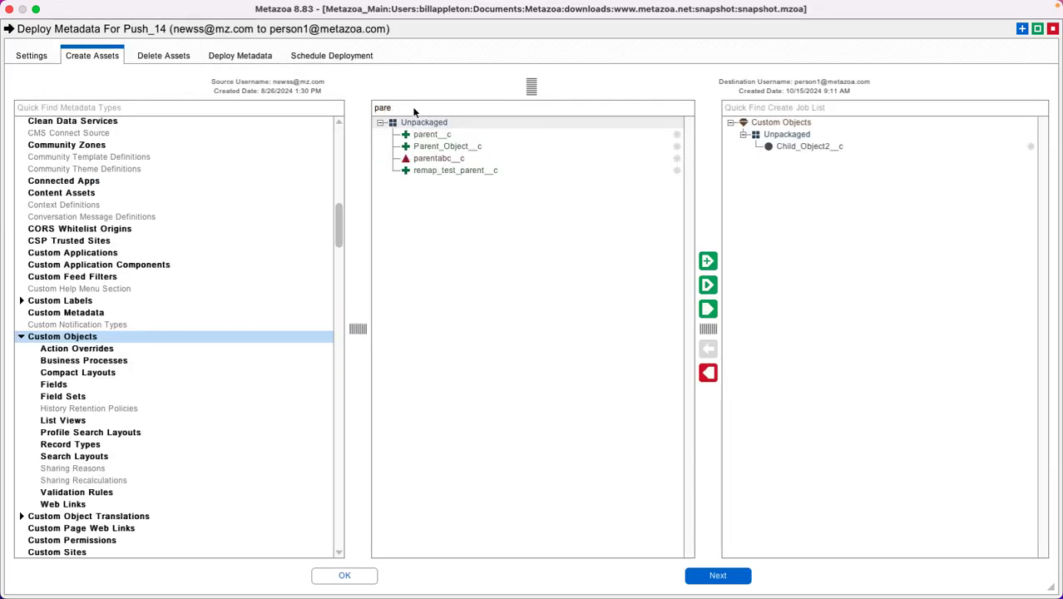
text(nt)
click(438, 146)
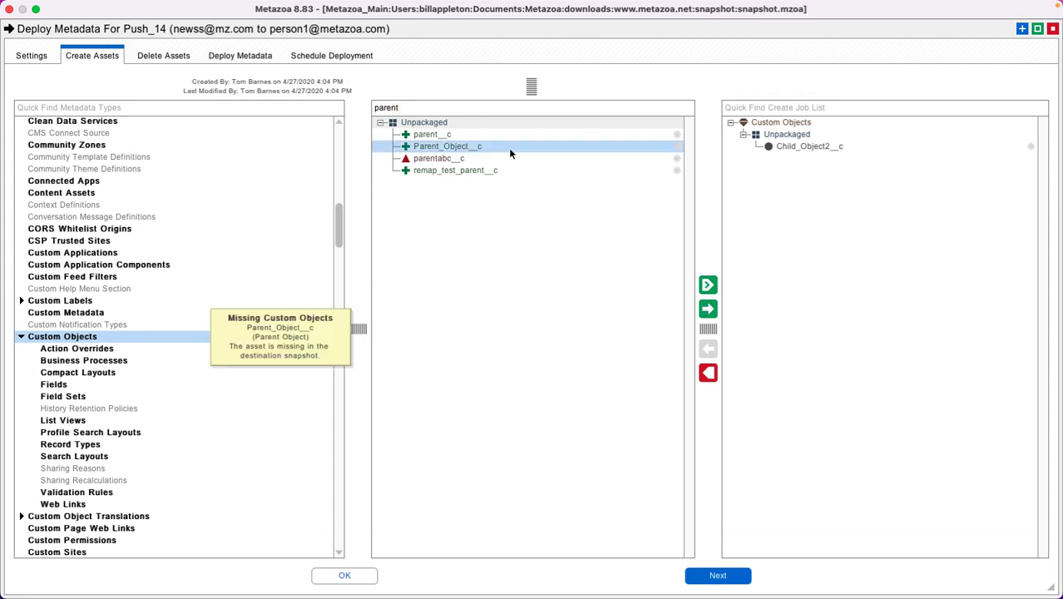
click(708, 310)
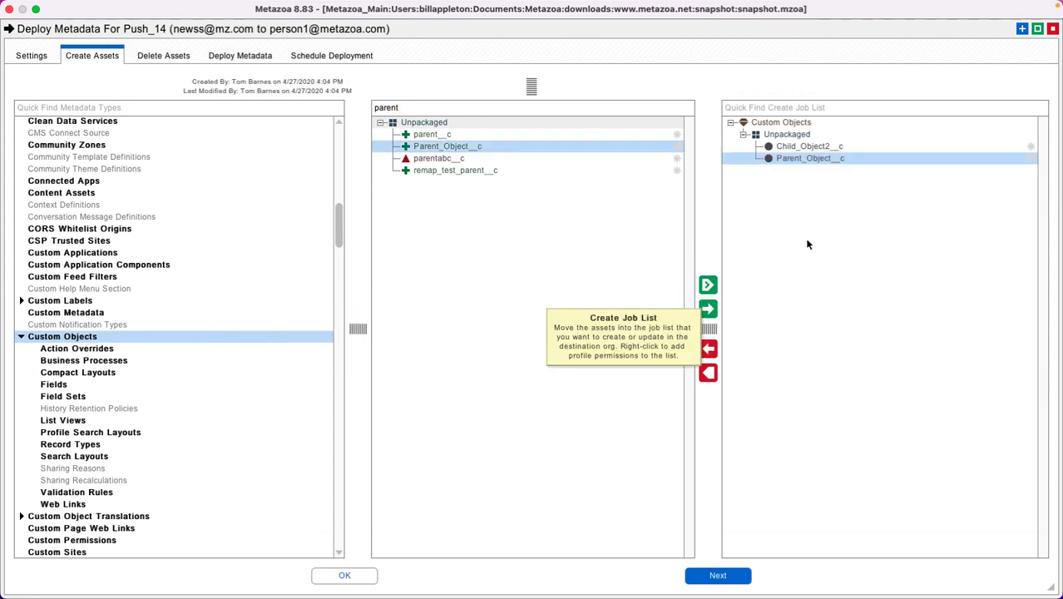
Step: Validate the deployment of Child_Object2__c together with Parent_Object__c, still checking for errors without making changes
click(242, 55)
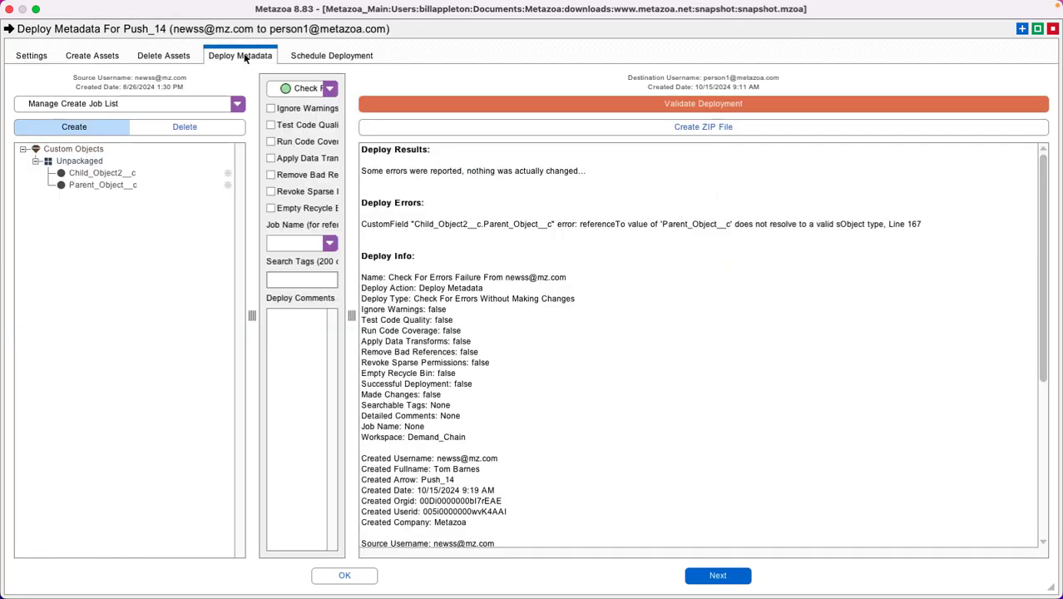
click(697, 104)
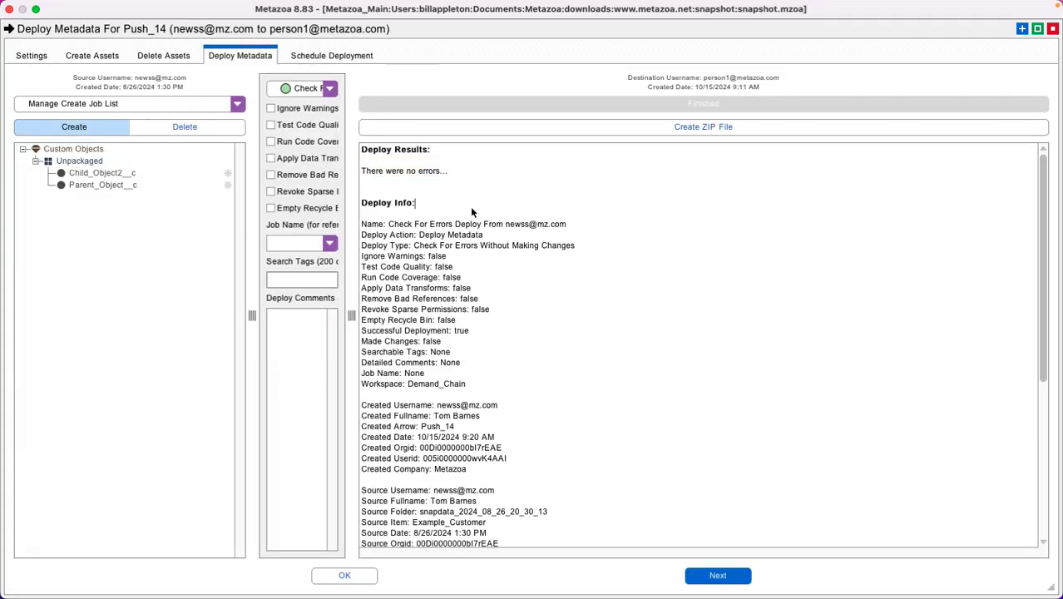
Step: Return to the assets being created and remove Parent_Object__c from the create job list
click(100, 56)
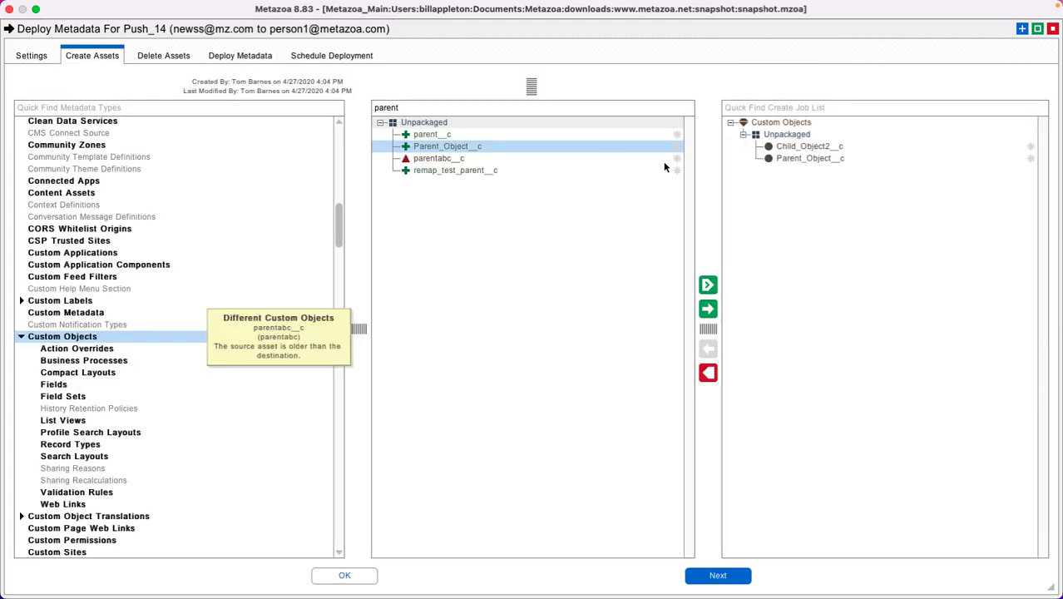
click(819, 158)
click(708, 349)
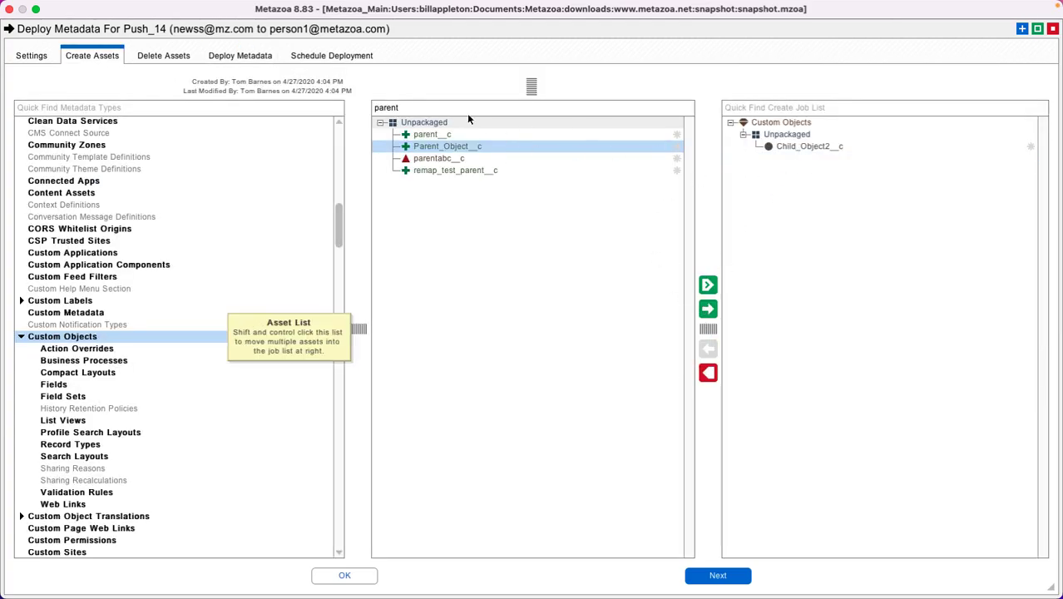
Step: Filter the source custom objects by "child" and add Child_Object2__c with its referenced Parent_Object__c to the create job list as related assets
double_click(441, 110)
text(child)
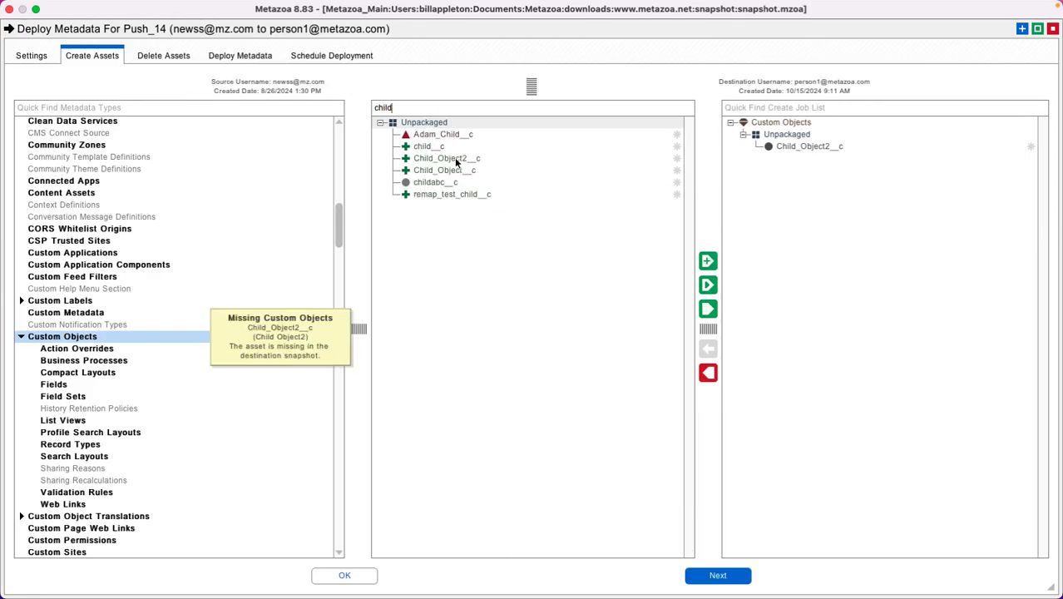
click(466, 163)
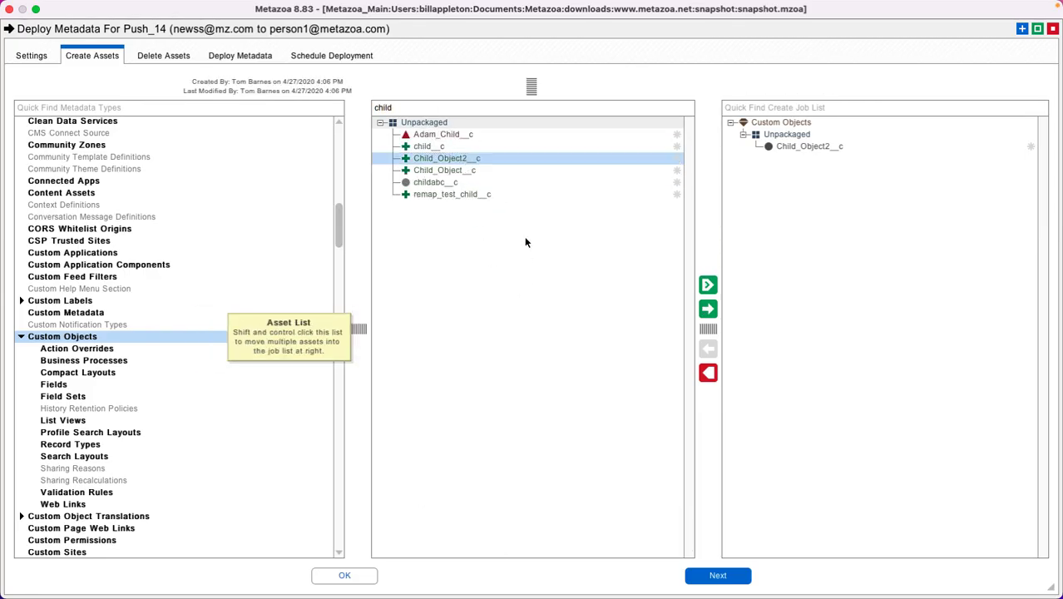
click(707, 285)
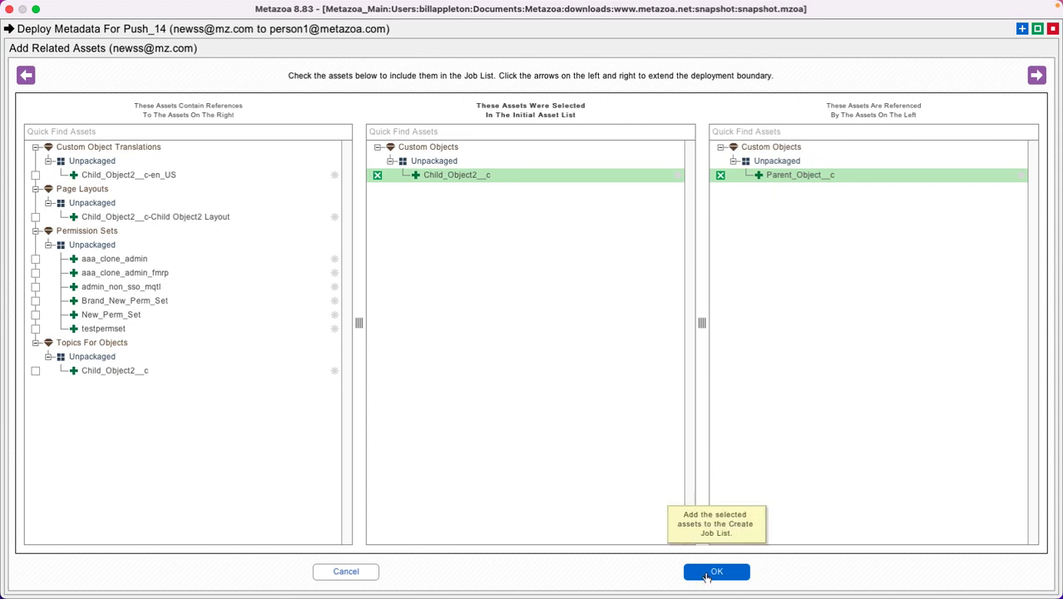
click(705, 574)
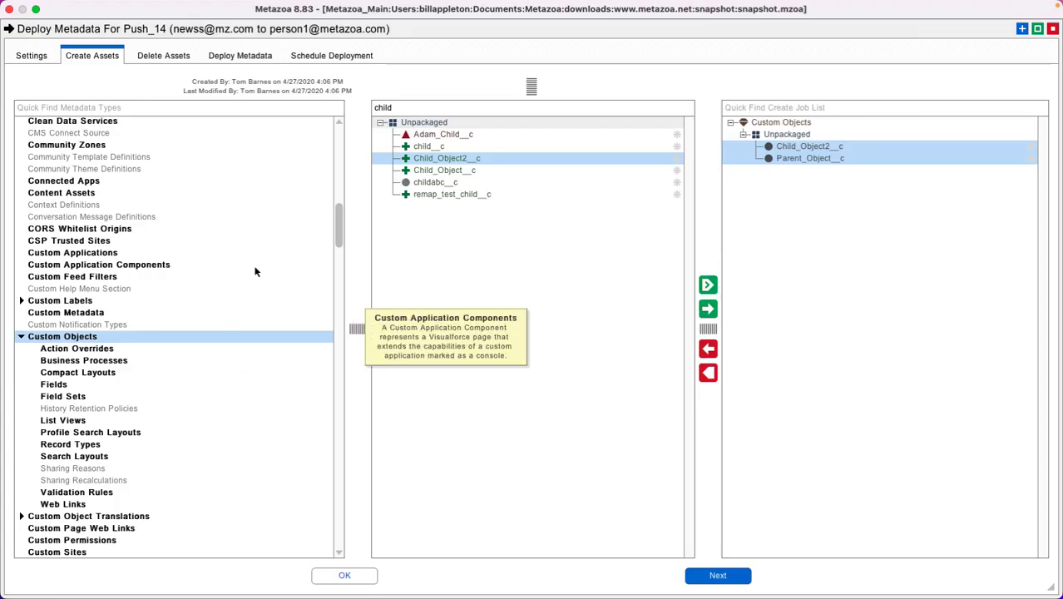
Step: Look through the metadata types, then accept the create job list and close the Push_14 metadata deployment
scroll(341, 199, up, 15)
scroll(341, 249, down, 20)
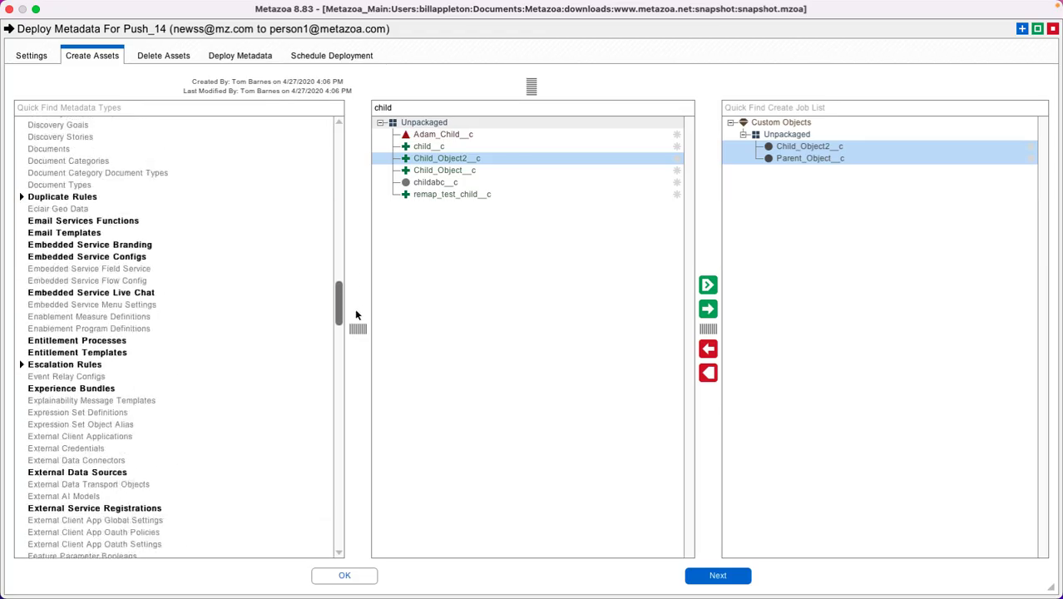
click(327, 572)
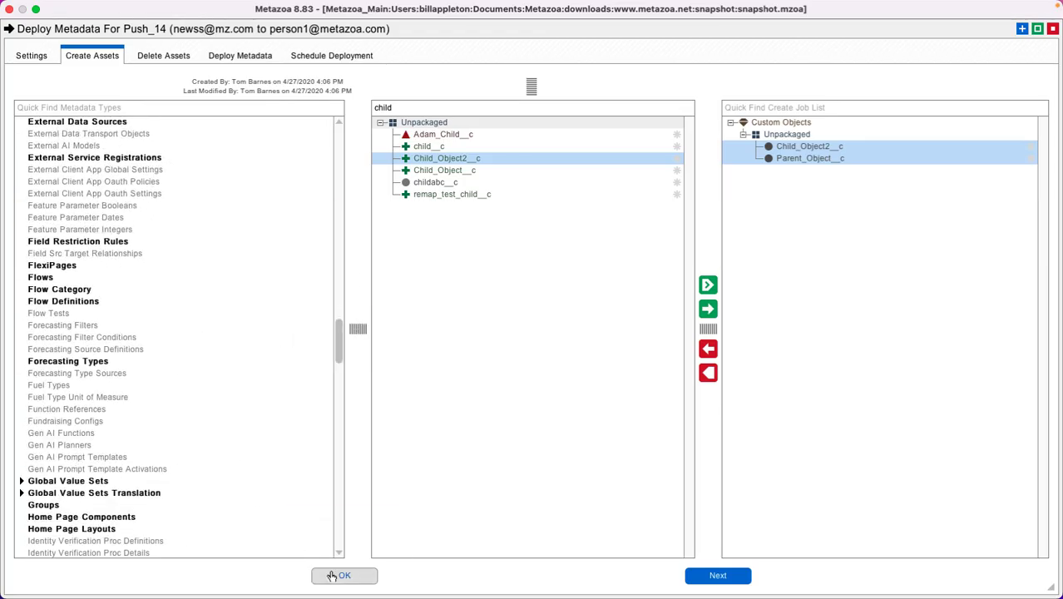